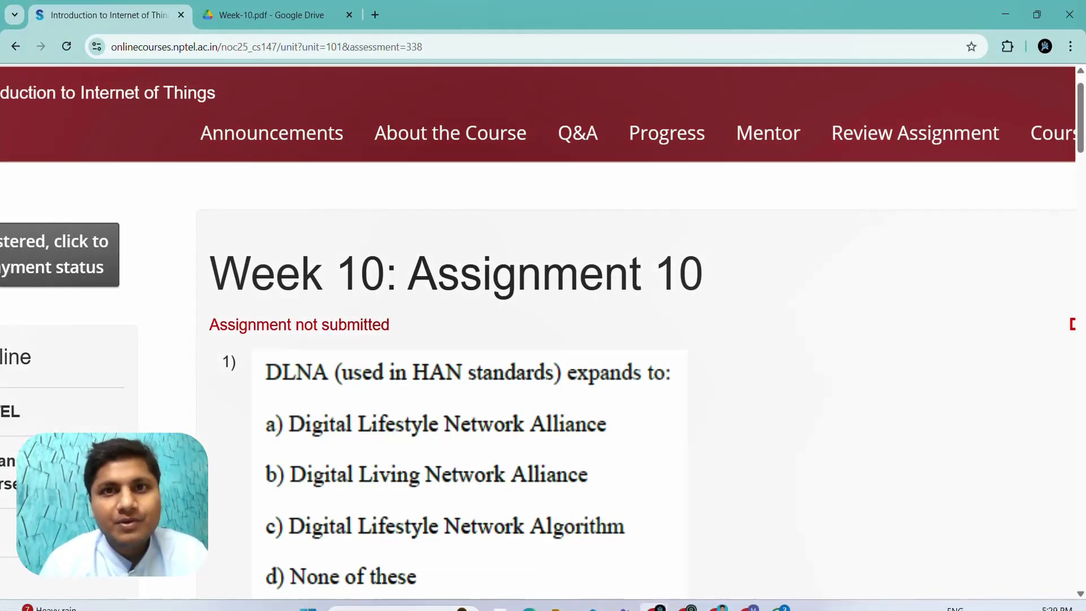
Step: Zoom the assignment page out and highlight the title and due date
{"action": "key", "text": "ctrl+minus"}
{"action": "key", "text": "ctrl+minus"}
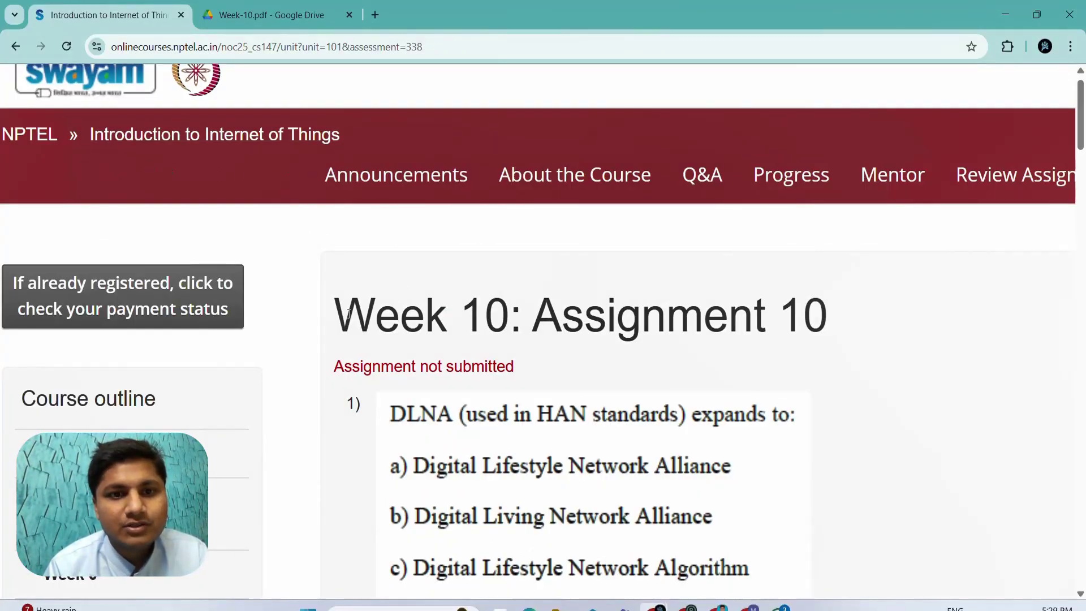
{"action": "left_click_drag", "start_coordinate": [335, 314], "coordinate": [889, 359]}
{"action": "scroll", "coordinate": [889, 359], "scroll_direction": "right", "scroll_amount": 5}
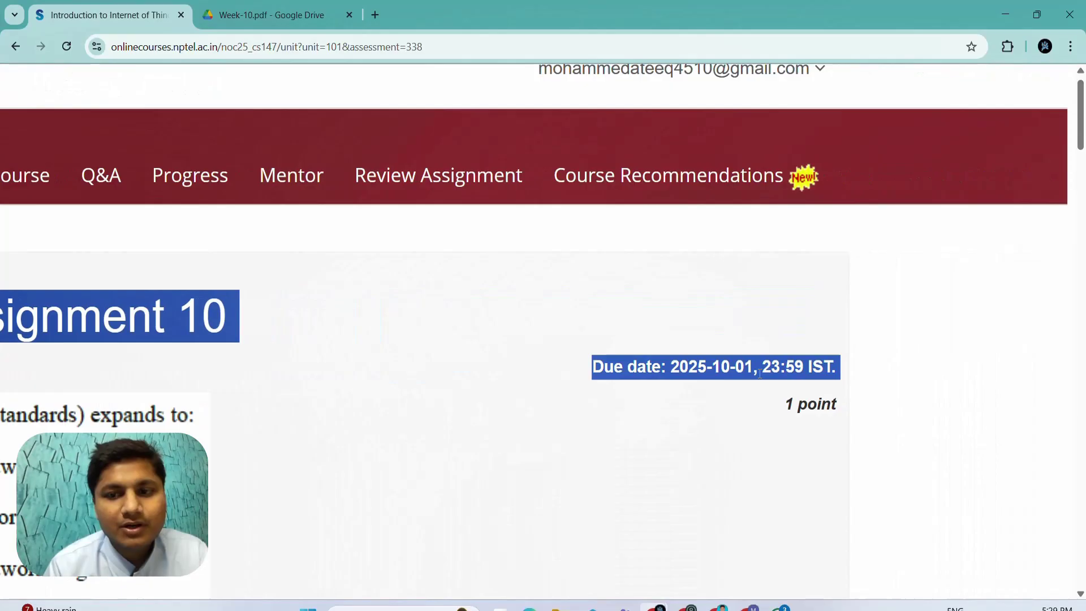
{"action": "key", "text": "ctrl+plus"}
{"action": "key", "text": "ctrl+minus"}
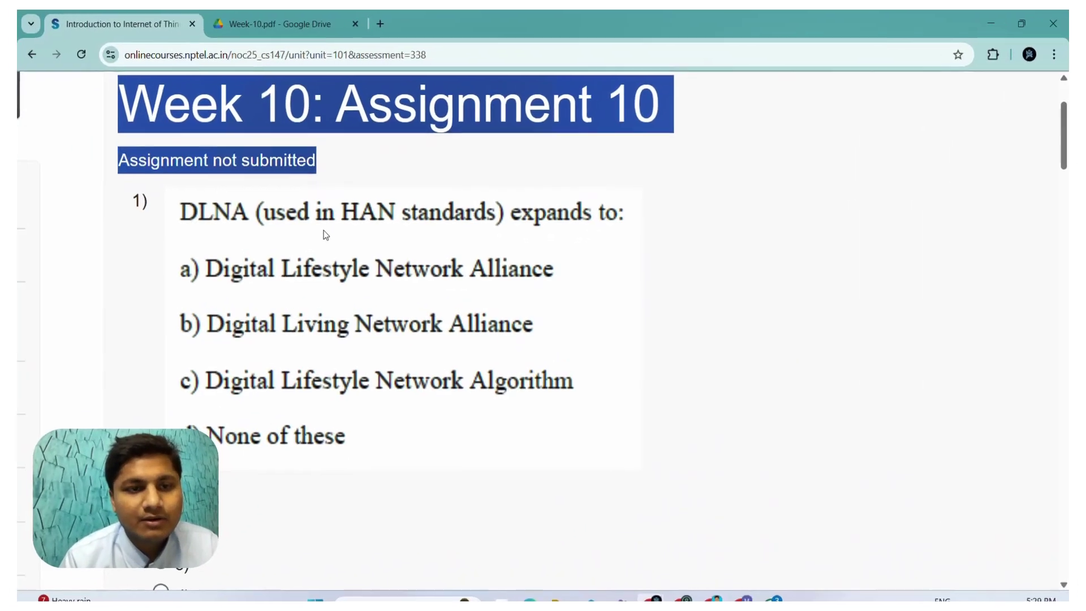
Step: Confirm 'Digital Living Network Alliance' on the Week-10 PDF DLNA slide for question 1
{"action": "left_click", "coordinate": [301, 20]}
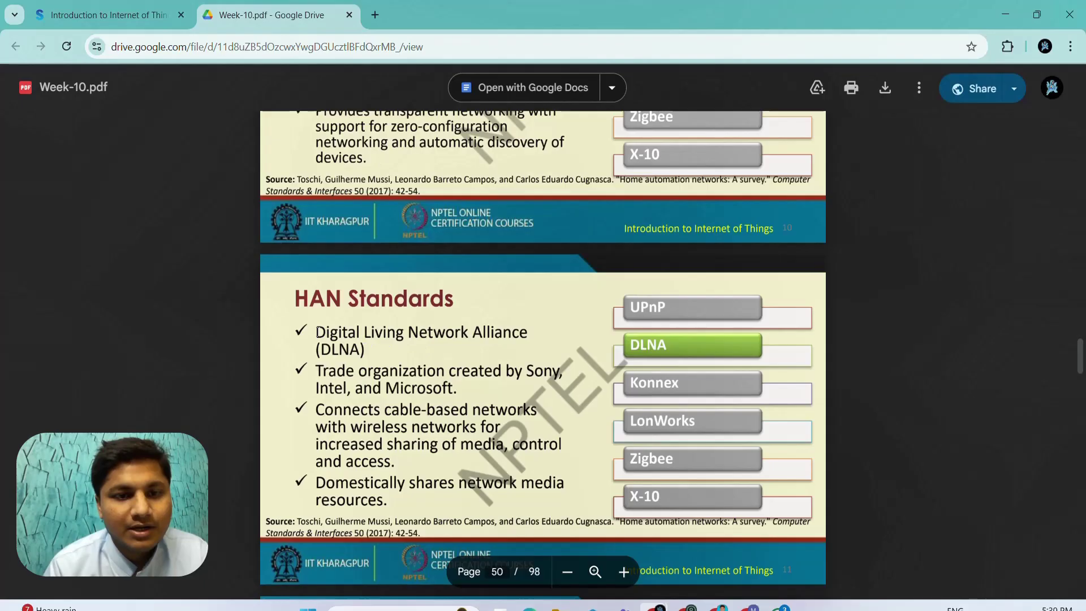
{"action": "left_click_drag", "start_coordinate": [315, 331], "coordinate": [527, 331]}
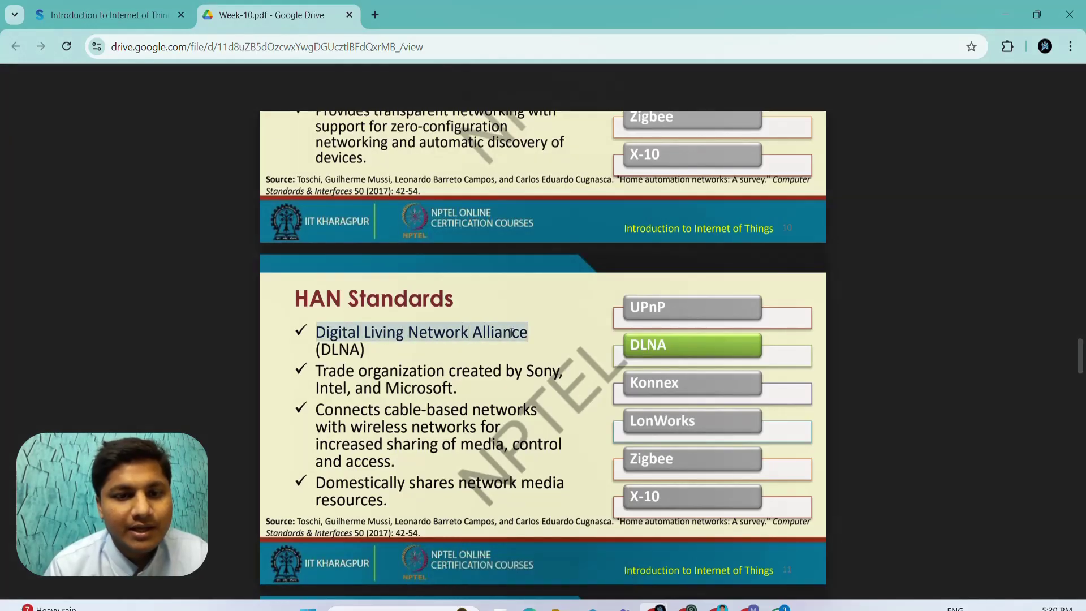
{"action": "left_click", "coordinate": [109, 14]}
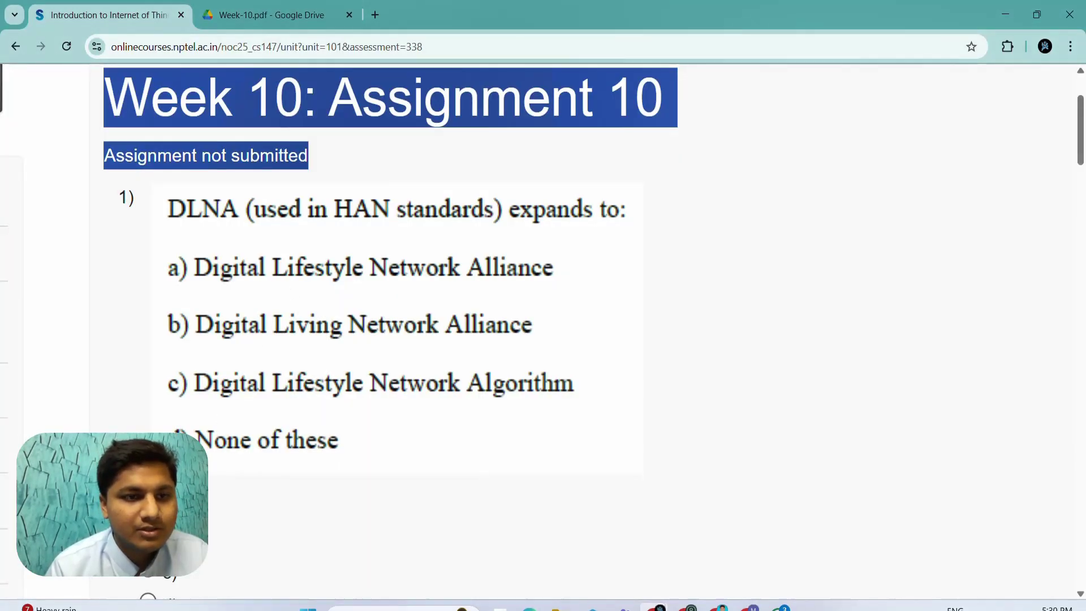
{"action": "scroll", "coordinate": [544, 305], "scroll_direction": "down", "scroll_amount": 1}
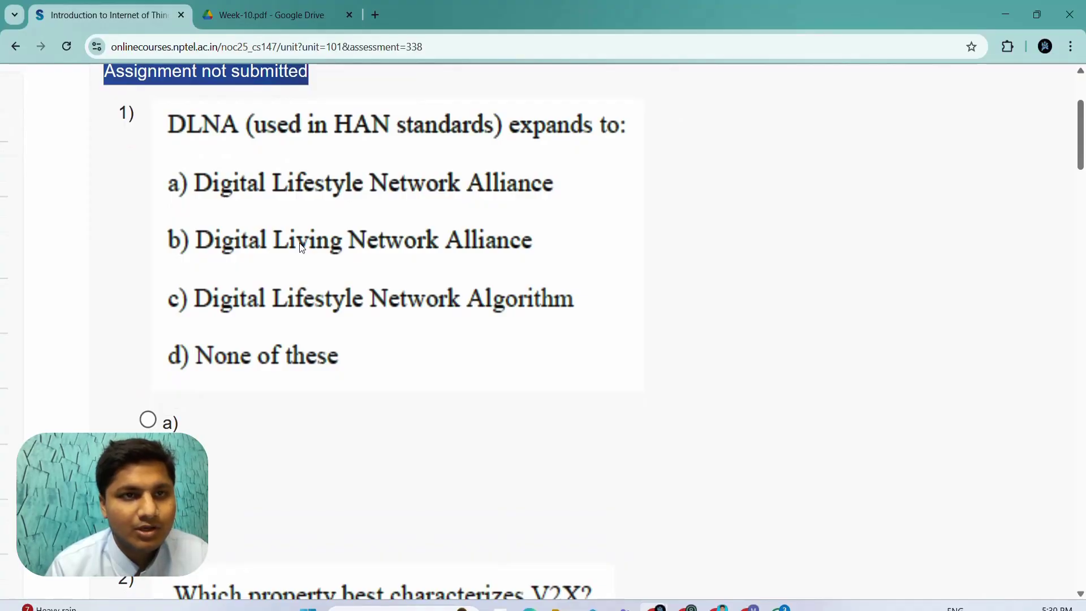
{"action": "left_click", "coordinate": [272, 15]}
{"action": "left_click", "coordinate": [109, 15]}
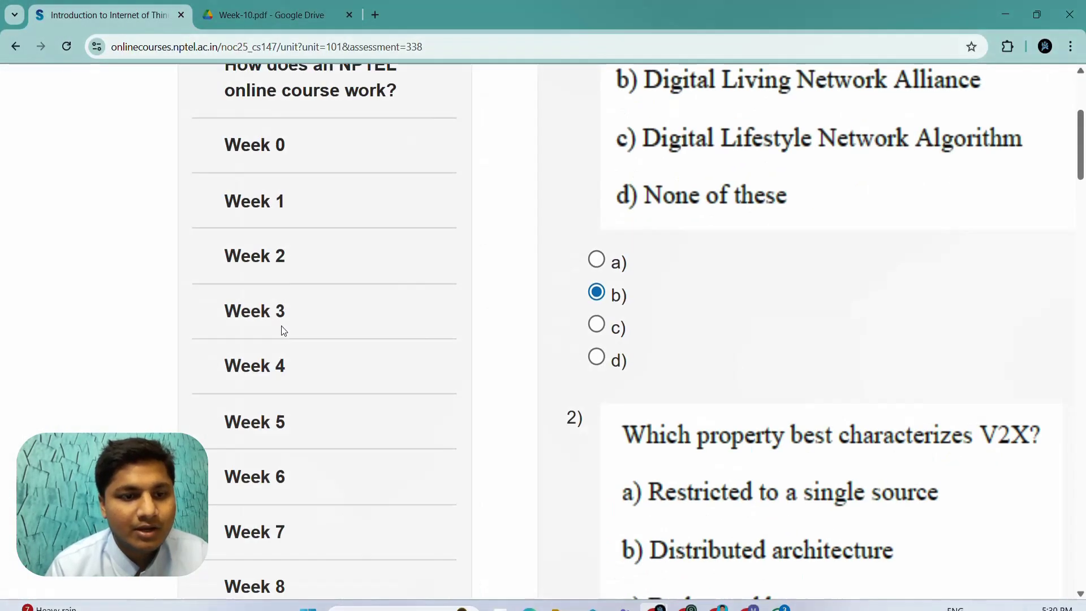
{"action": "scroll", "coordinate": [274, 322], "scroll_direction": "down", "scroll_amount": 3}
{"action": "scroll", "coordinate": [274, 322], "scroll_direction": "down", "scroll_amount": 3}
{"action": "scroll", "coordinate": [274, 321], "scroll_direction": "down", "scroll_amount": 2}
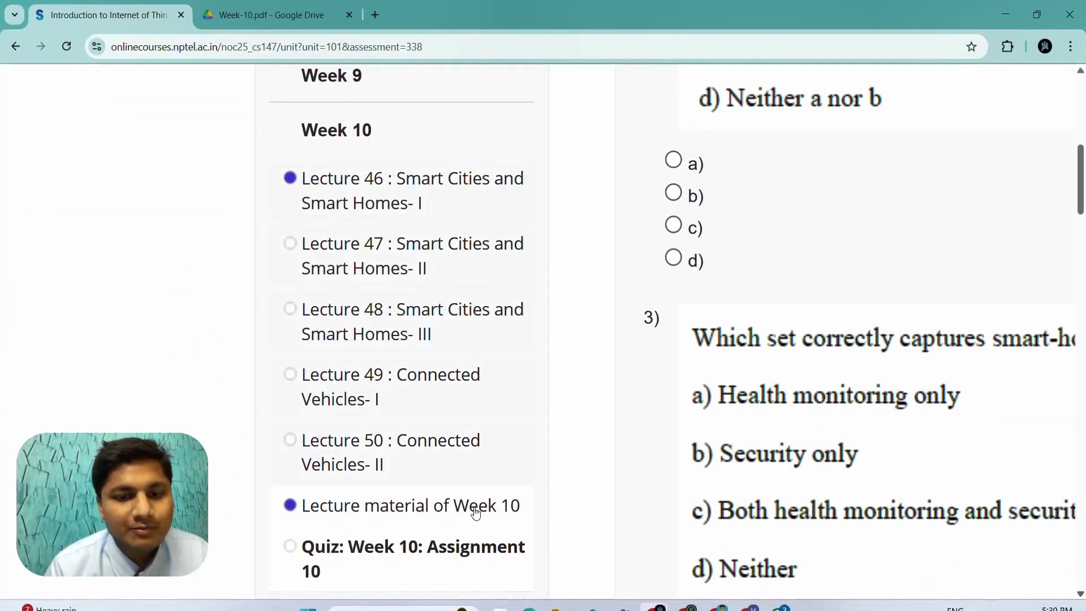
{"action": "scroll", "coordinate": [475, 511], "scroll_direction": "down", "scroll_amount": 1}
{"action": "scroll", "coordinate": [476, 512], "scroll_direction": "down", "scroll_amount": 1}
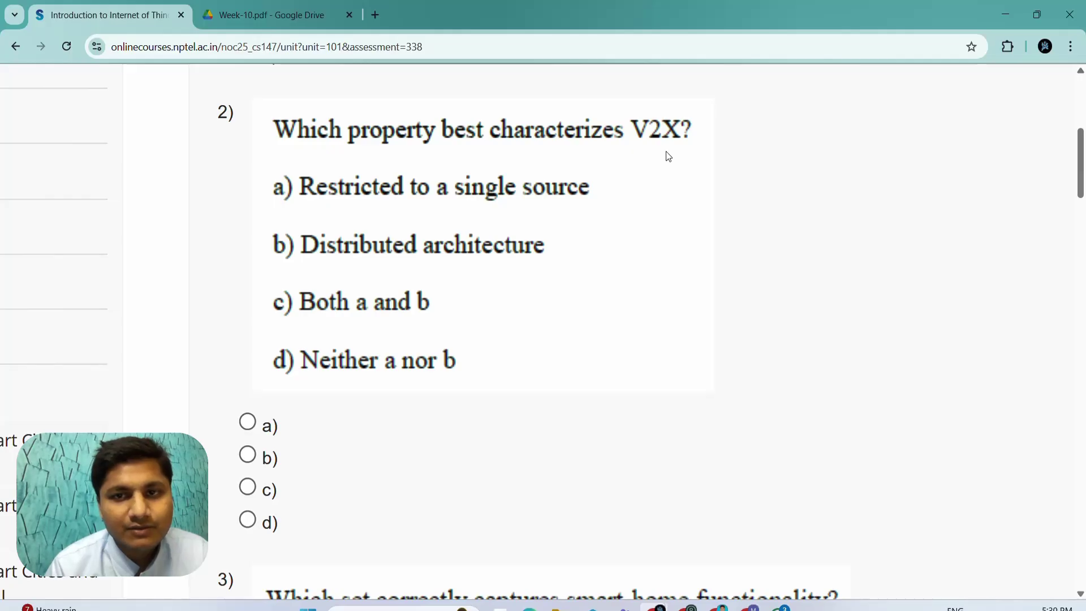
Step: Verify V2X's distributed architecture bullet in the PDF and choose option b) for question 2
{"action": "left_click", "coordinate": [276, 15]}
{"action": "scroll", "coordinate": [586, 352], "scroll_direction": "down", "scroll_amount": 10}
{"action": "scroll", "coordinate": [587, 351], "scroll_direction": "down", "scroll_amount": 10}
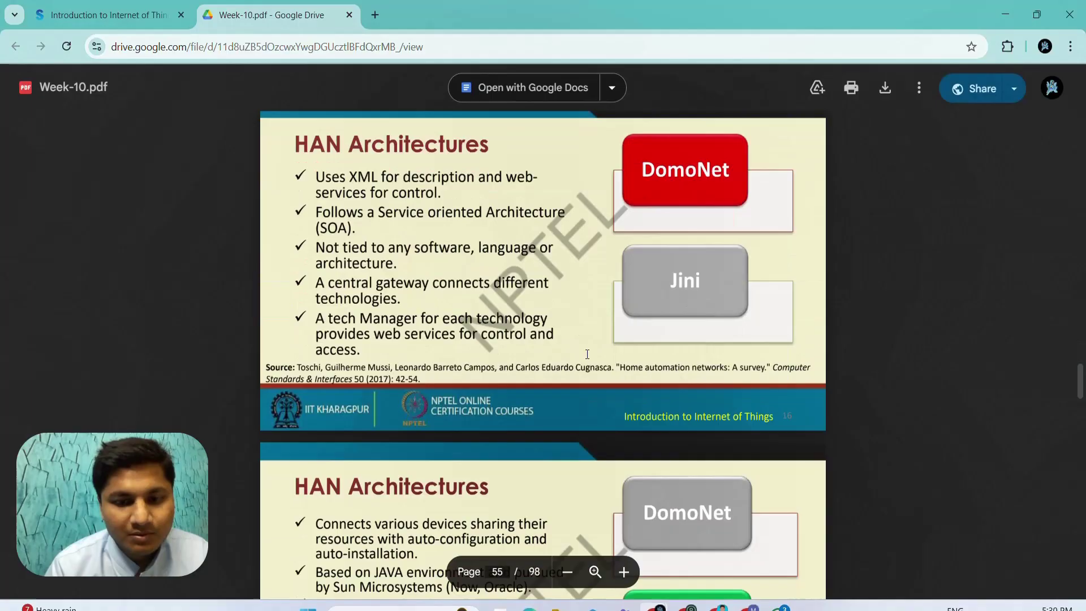
{"action": "scroll", "coordinate": [587, 351], "scroll_direction": "down", "scroll_amount": 10}
{"action": "scroll", "coordinate": [586, 351], "scroll_direction": "down", "scroll_amount": 10}
{"action": "scroll", "coordinate": [586, 352], "scroll_direction": "down", "scroll_amount": 8}
{"action": "scroll", "coordinate": [586, 351], "scroll_direction": "down", "scroll_amount": 8}
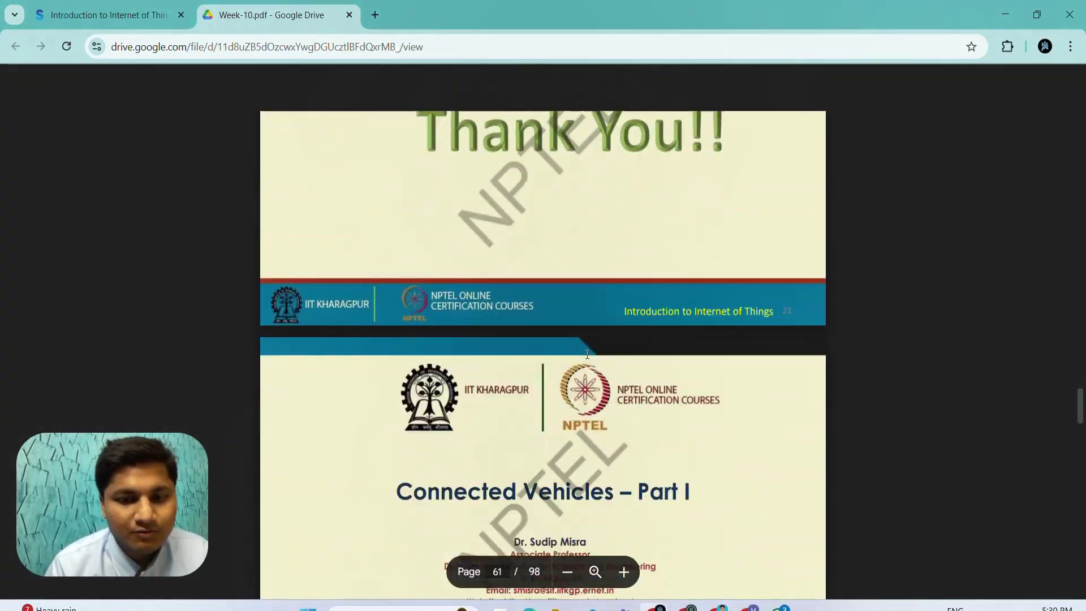
{"action": "scroll", "coordinate": [586, 351], "scroll_direction": "down", "scroll_amount": 8}
{"action": "scroll", "coordinate": [586, 351], "scroll_direction": "down", "scroll_amount": 6}
{"action": "scroll", "coordinate": [586, 352], "scroll_direction": "down", "scroll_amount": 5}
{"action": "scroll", "coordinate": [587, 352], "scroll_direction": "down", "scroll_amount": 5}
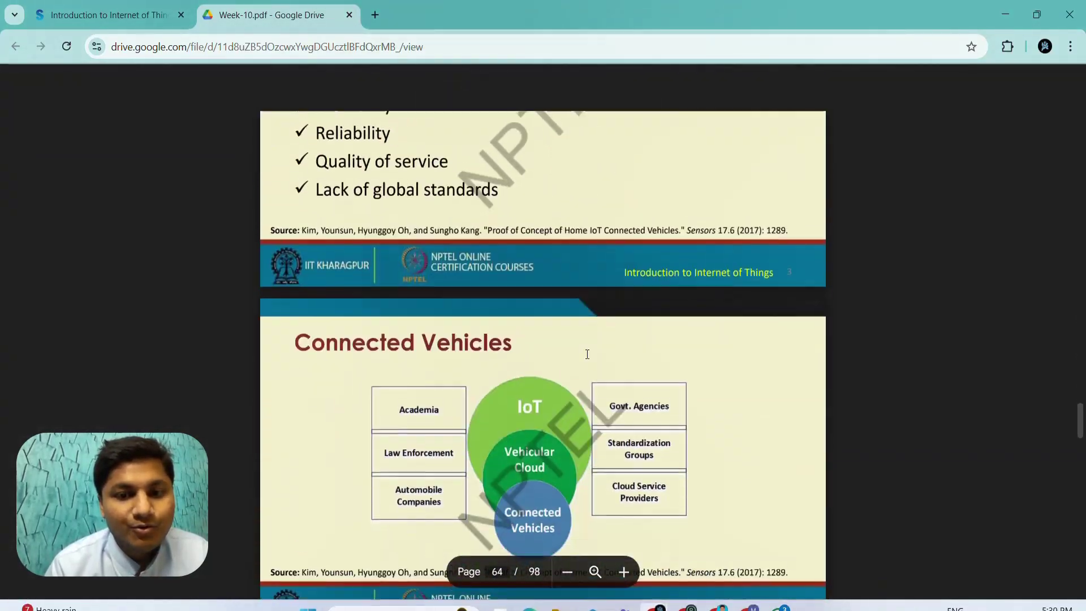
{"action": "scroll", "coordinate": [586, 353], "scroll_direction": "down", "scroll_amount": 5}
{"action": "scroll", "coordinate": [586, 353], "scroll_direction": "down", "scroll_amount": 5}
{"action": "scroll", "coordinate": [587, 352], "scroll_direction": "down", "scroll_amount": 2}
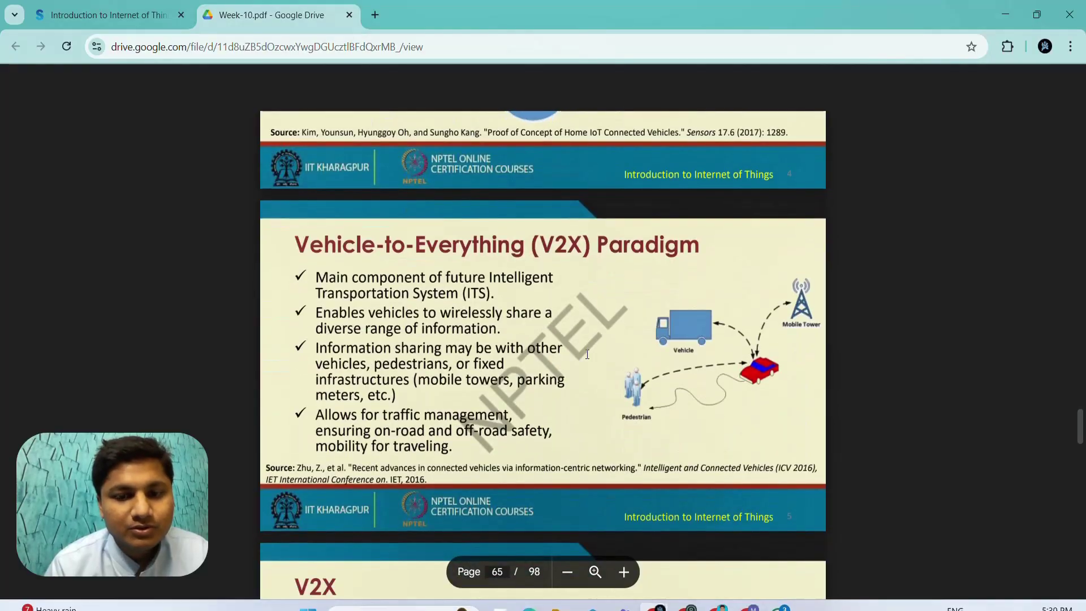
{"action": "scroll", "coordinate": [585, 353], "scroll_direction": "down", "scroll_amount": 2}
{"action": "scroll", "coordinate": [586, 352], "scroll_direction": "down", "scroll_amount": 4}
{"action": "scroll", "coordinate": [586, 353], "scroll_direction": "down", "scroll_amount": 3}
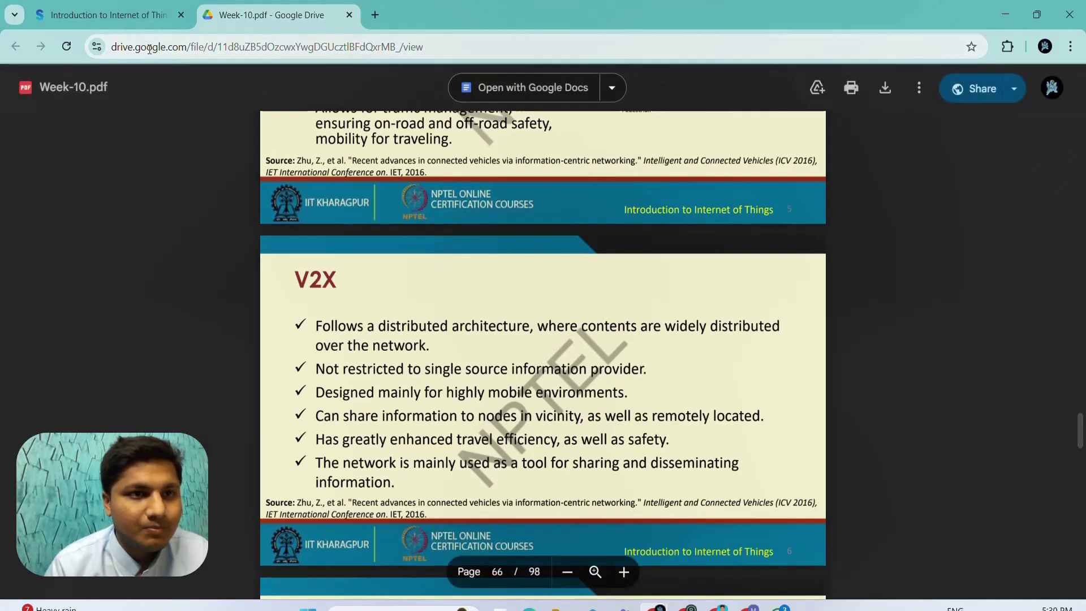
{"action": "left_click", "coordinate": [109, 14]}
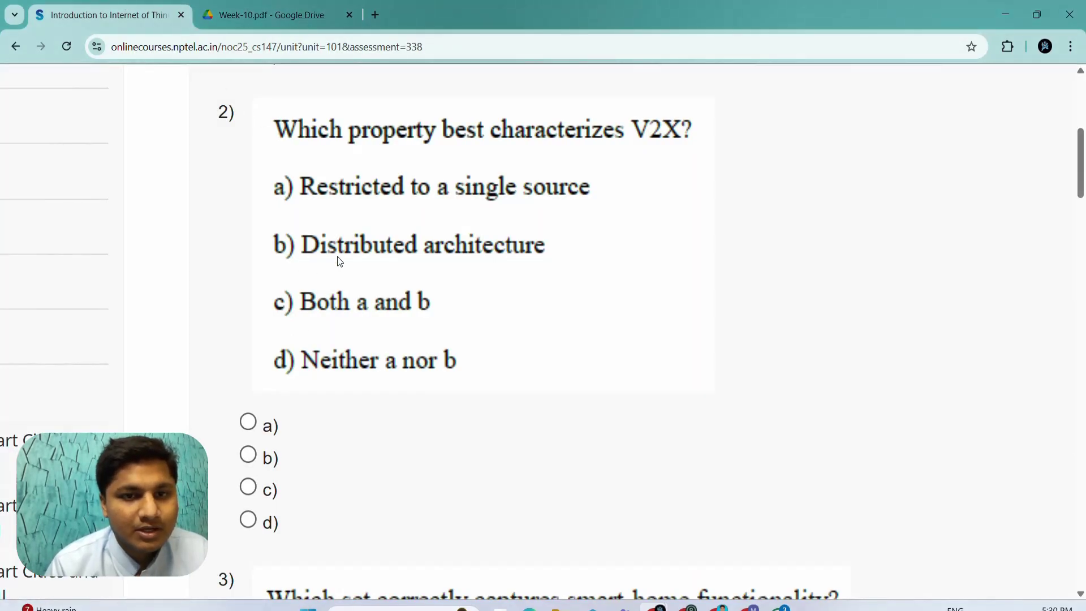
{"action": "left_click", "coordinate": [267, 14]}
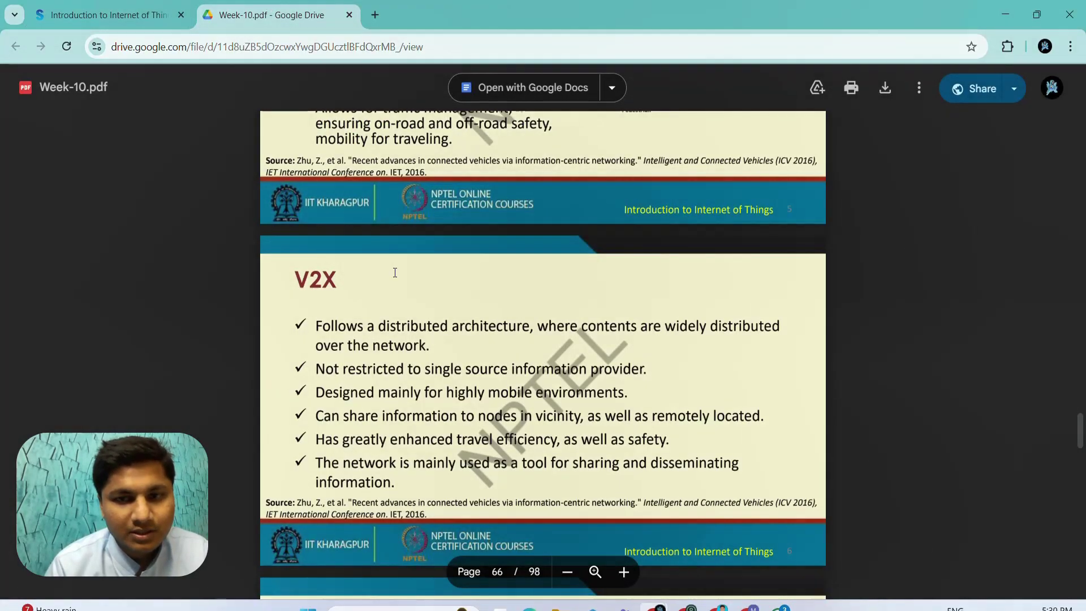
{"action": "left_click_drag", "start_coordinate": [315, 326], "coordinate": [435, 357]}
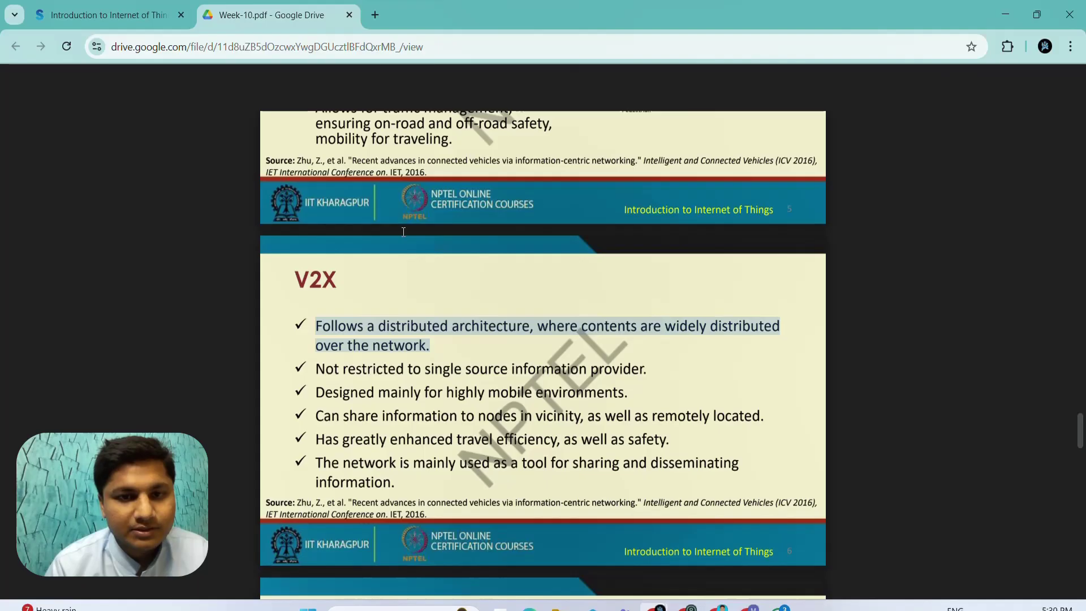
{"action": "left_click", "coordinate": [109, 15]}
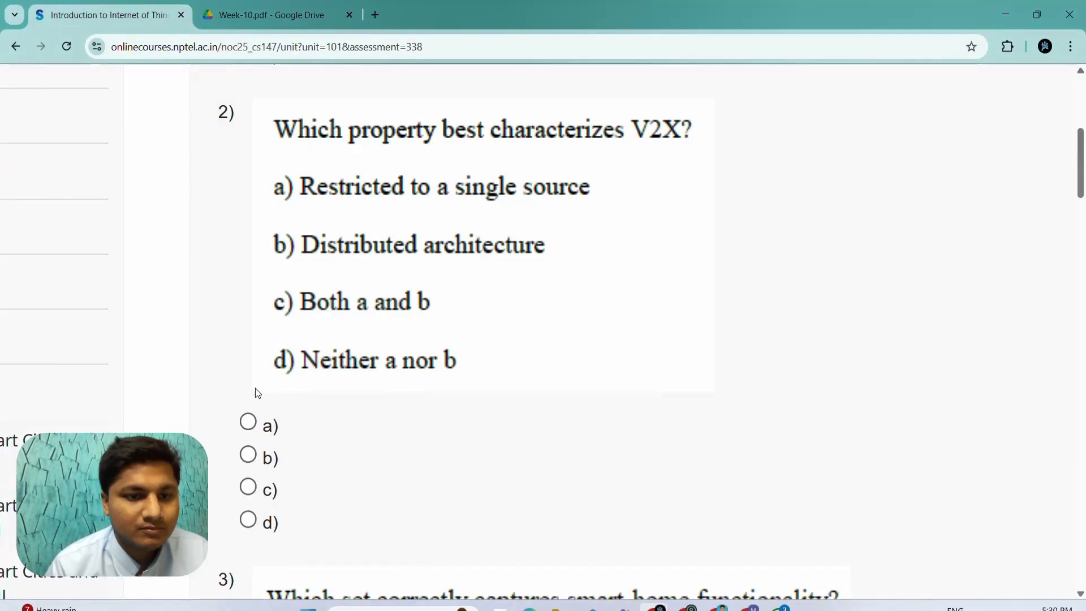
{"action": "left_click", "coordinate": [248, 455]}
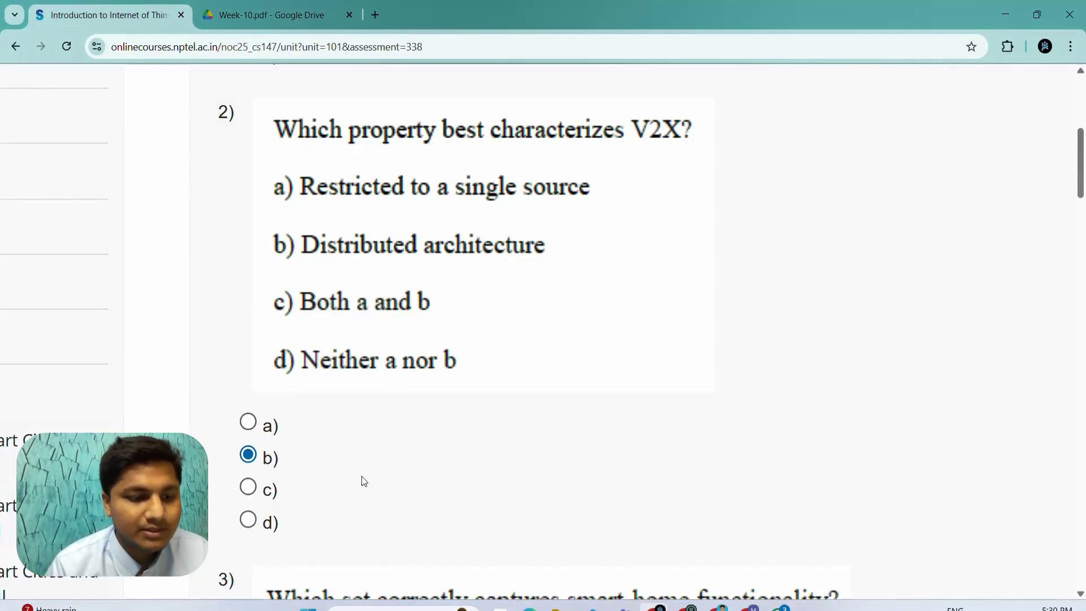
{"action": "scroll", "coordinate": [362, 481], "scroll_direction": "down", "scroll_amount": 3}
{"action": "scroll", "coordinate": [363, 481], "scroll_direction": "down", "scroll_amount": 3}
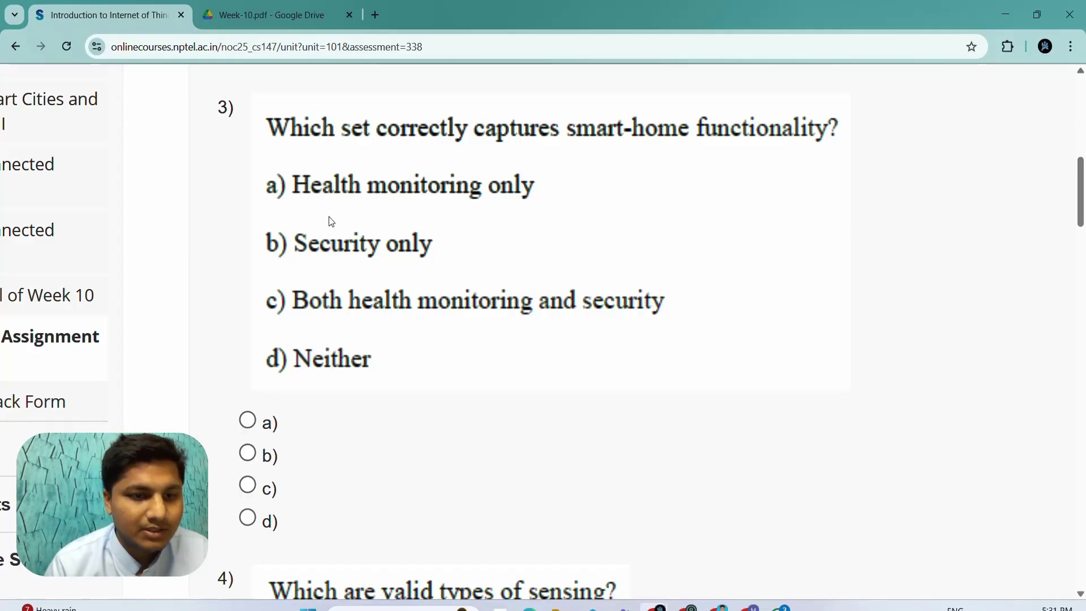
Step: Mark option c for question 3, confirmed by the Smart Homes health monitoring and conservation bullets
{"action": "left_click", "coordinate": [248, 485]}
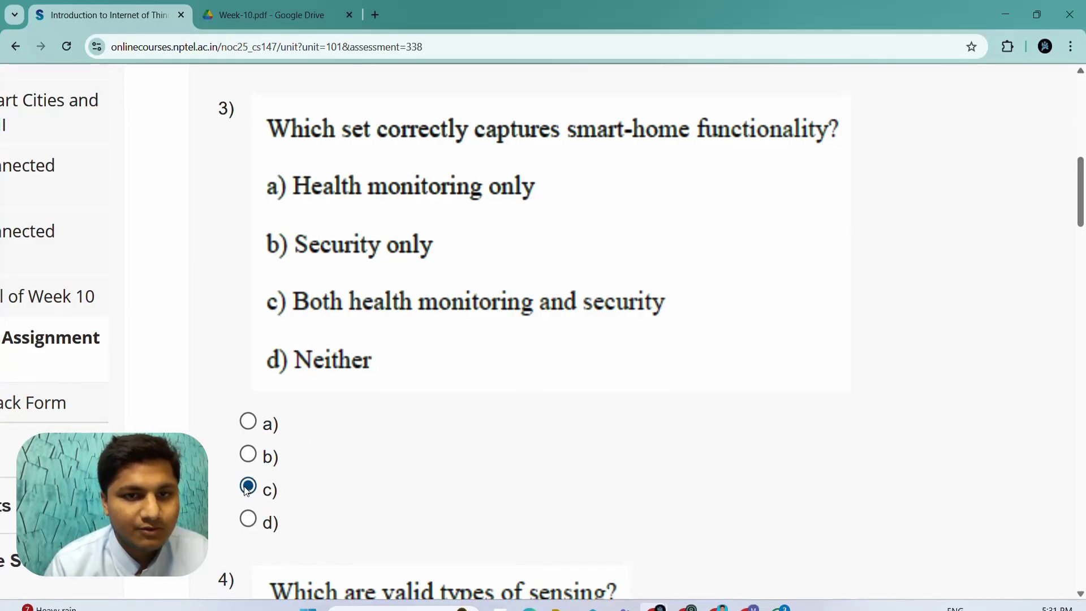
{"action": "left_click", "coordinate": [271, 14]}
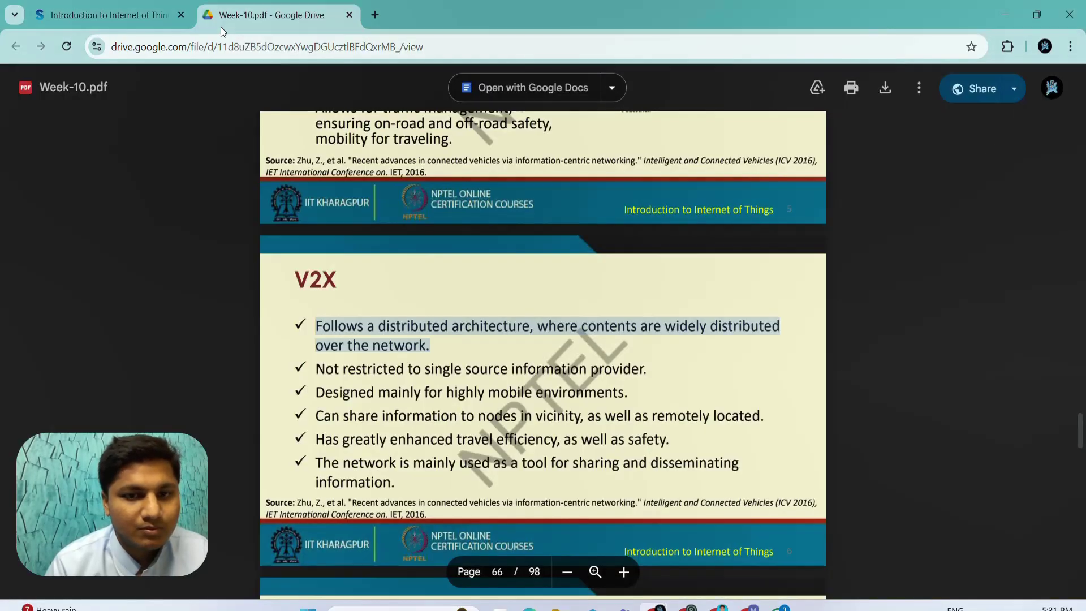
{"action": "scroll", "coordinate": [542, 340], "scroll_direction": "up", "scroll_amount": 10}
{"action": "scroll", "coordinate": [489, 463], "scroll_direction": "up", "scroll_amount": 15}
{"action": "scroll", "coordinate": [489, 463], "scroll_direction": "up", "scroll_amount": 15}
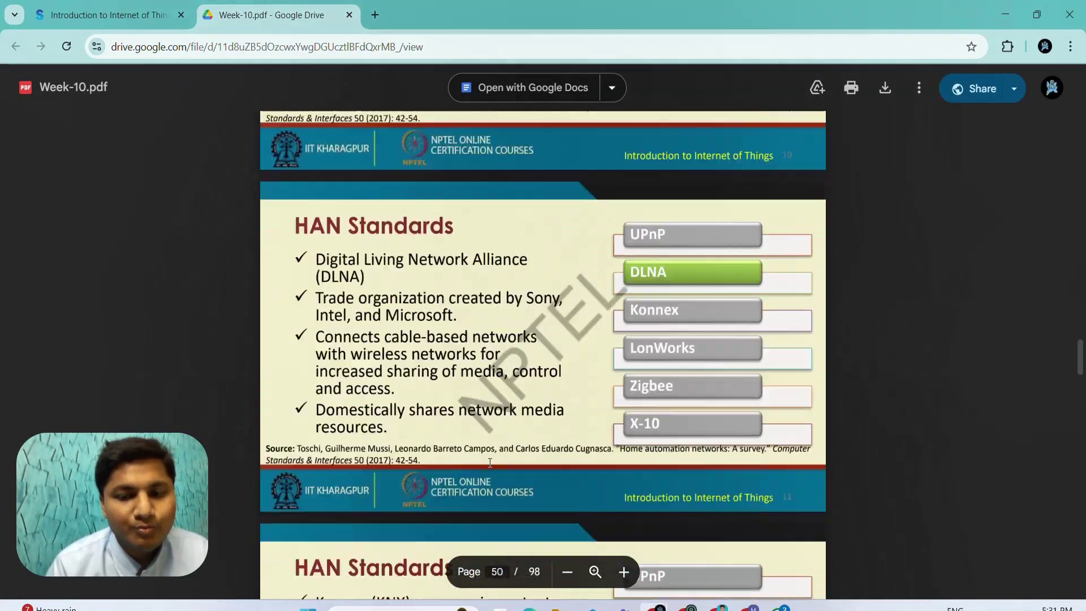
{"action": "scroll", "coordinate": [489, 462], "scroll_direction": "up", "scroll_amount": 15}
{"action": "scroll", "coordinate": [490, 462], "scroll_direction": "up", "scroll_amount": 15}
{"action": "scroll", "coordinate": [489, 463], "scroll_direction": "up", "scroll_amount": 12}
{"action": "scroll", "coordinate": [489, 462], "scroll_direction": "up", "scroll_amount": 12}
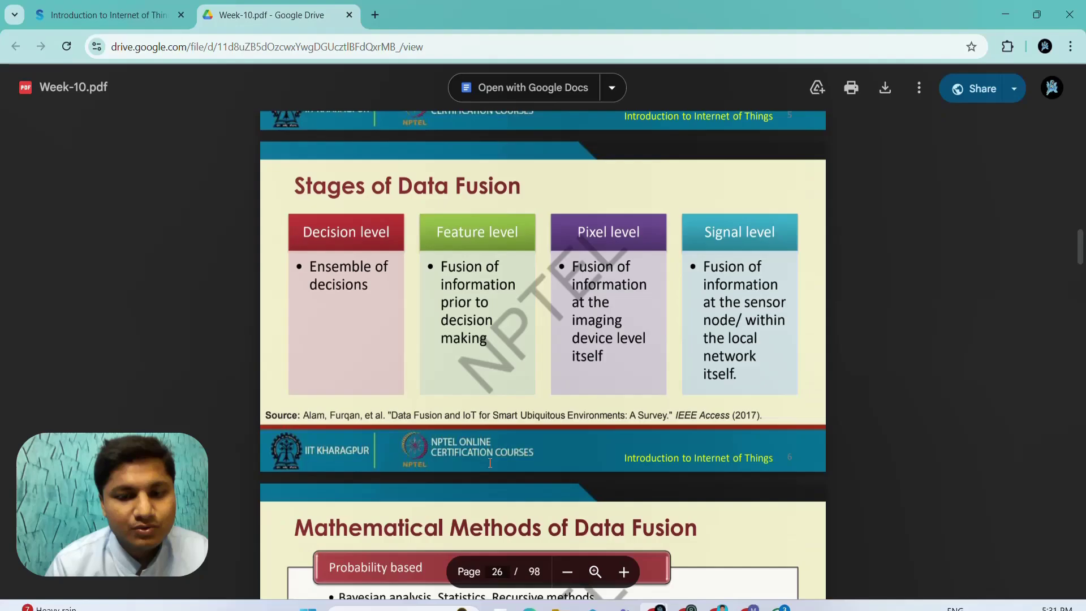
{"action": "scroll", "coordinate": [490, 462], "scroll_direction": "up", "scroll_amount": 10}
{"action": "scroll", "coordinate": [490, 462], "scroll_direction": "up", "scroll_amount": 6}
{"action": "scroll", "coordinate": [489, 462], "scroll_direction": "up", "scroll_amount": 8}
{"action": "scroll", "coordinate": [489, 463], "scroll_direction": "up", "scroll_amount": 8}
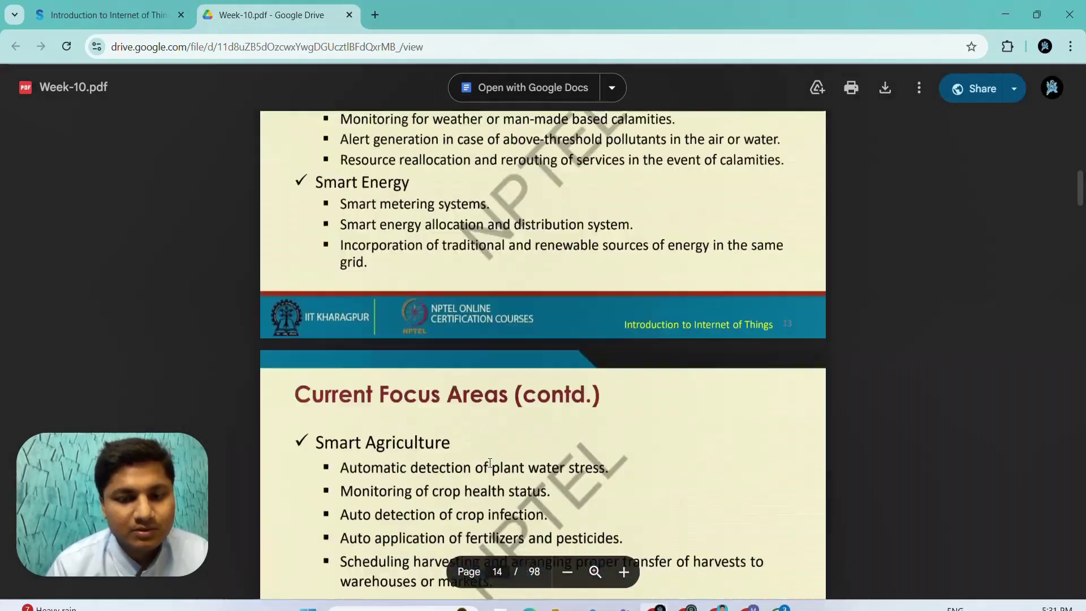
{"action": "scroll", "coordinate": [489, 462], "scroll_direction": "up", "scroll_amount": 6}
{"action": "scroll", "coordinate": [490, 463], "scroll_direction": "up", "scroll_amount": 6}
{"action": "scroll", "coordinate": [490, 463], "scroll_direction": "down", "scroll_amount": 2}
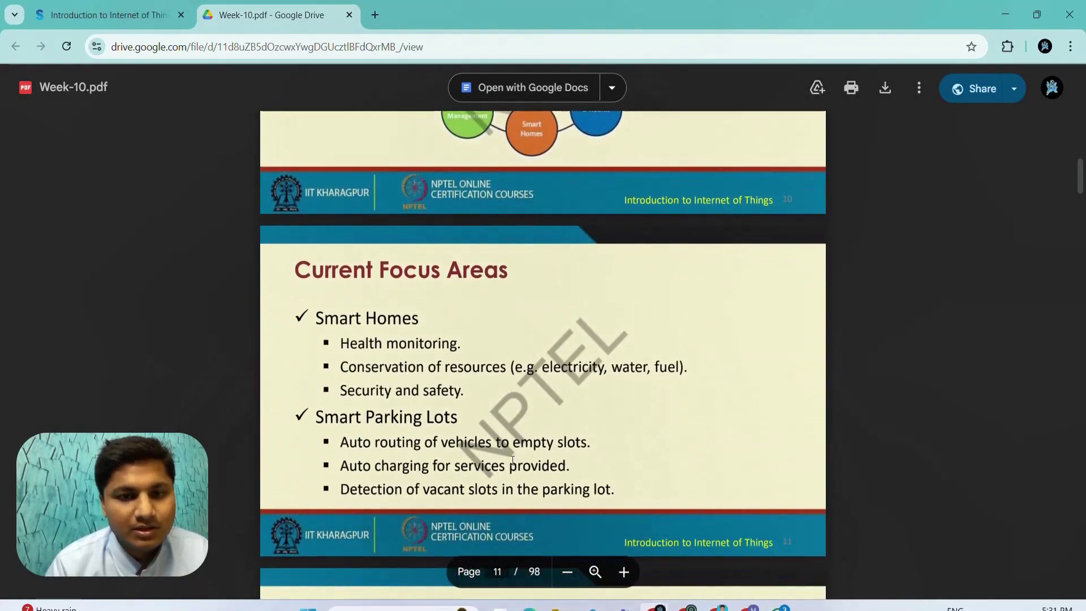
{"action": "left_click_drag", "start_coordinate": [339, 337], "coordinate": [506, 369]}
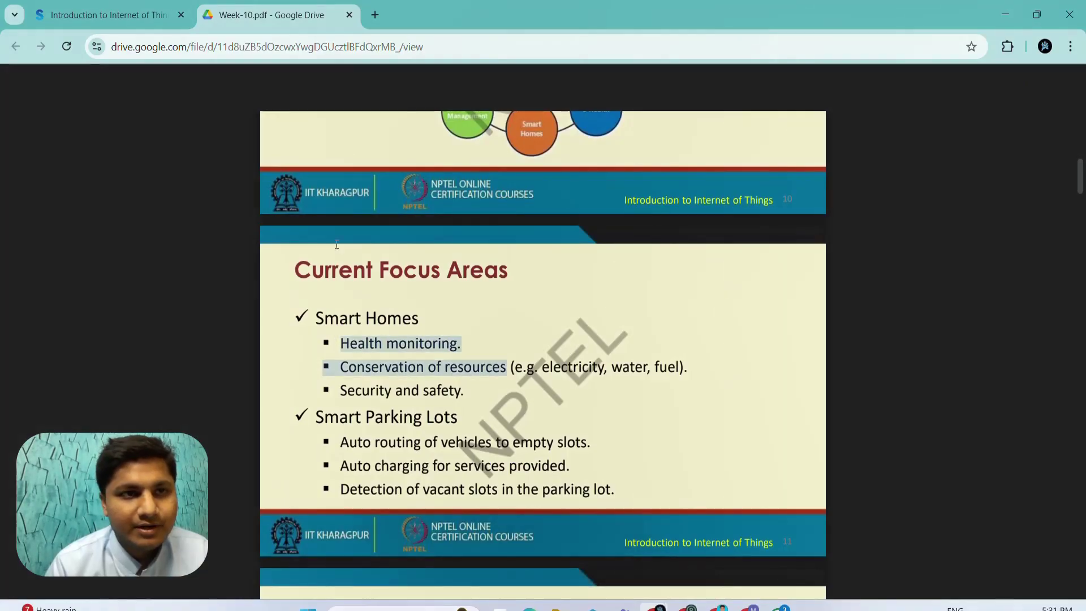
{"action": "left_click", "coordinate": [108, 15]}
{"action": "scroll", "coordinate": [338, 334], "scroll_direction": "down", "scroll_amount": 4}
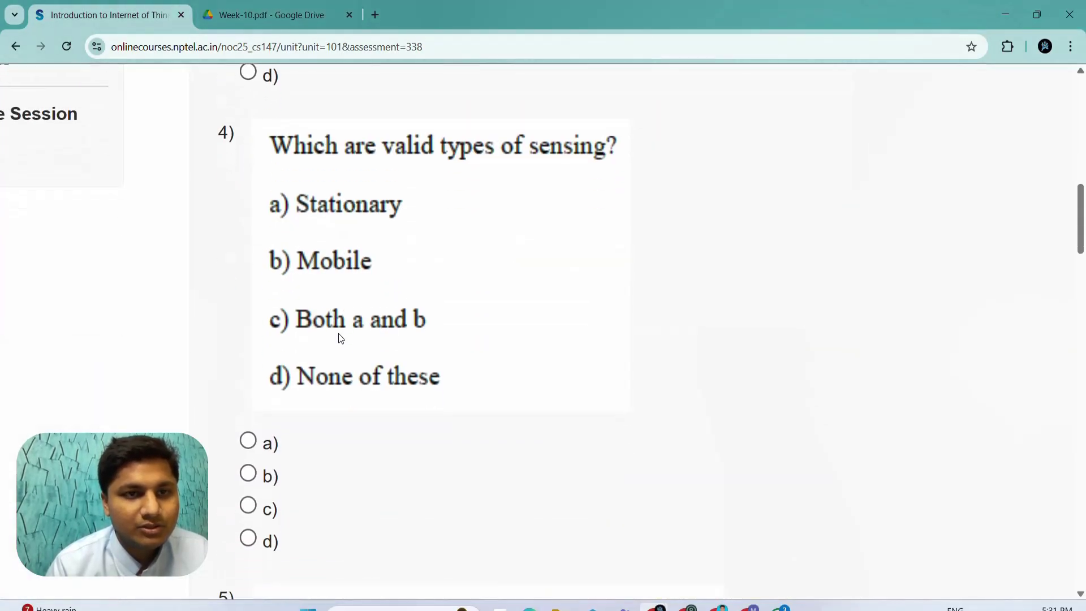
{"action": "scroll", "coordinate": [339, 333], "scroll_direction": "down", "scroll_amount": 1}
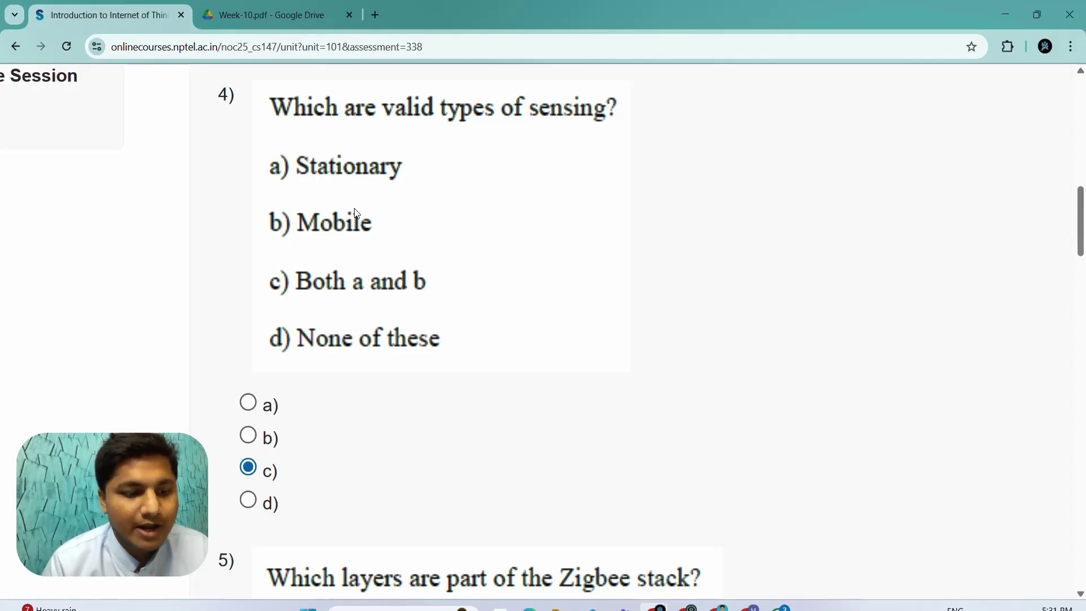
Step: Check the smart-parking sensing slide on PDF page 35 before answering
{"action": "left_click", "coordinate": [318, 10]}
{"action": "scroll", "coordinate": [509, 274], "scroll_direction": "down", "scroll_amount": 10}
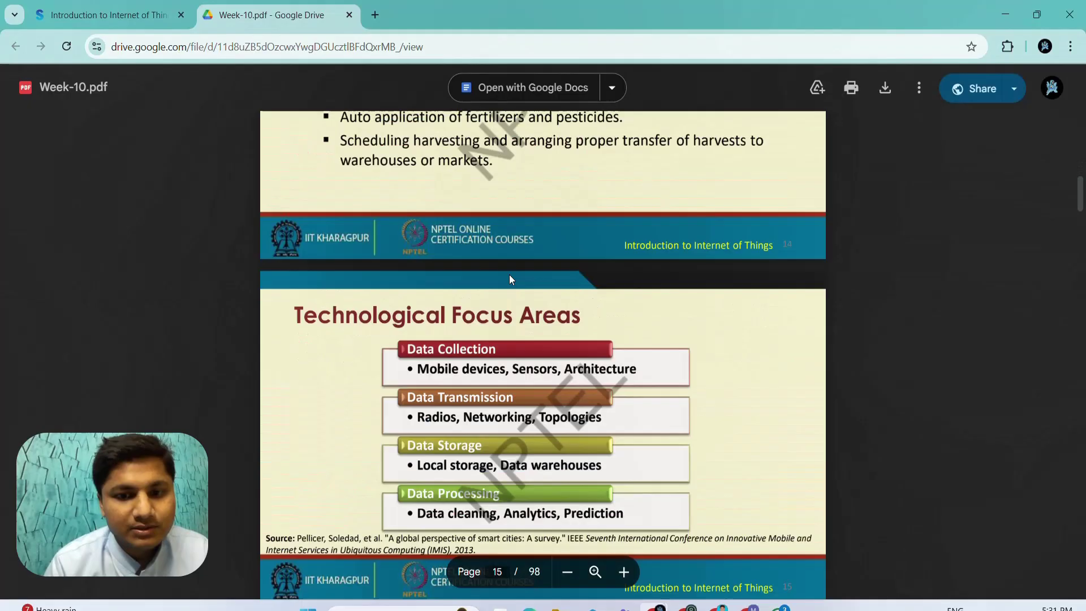
{"action": "scroll", "coordinate": [509, 274], "scroll_direction": "down", "scroll_amount": 10}
{"action": "scroll", "coordinate": [509, 275], "scroll_direction": "down", "scroll_amount": 10}
{"action": "scroll", "coordinate": [509, 273], "scroll_direction": "down", "scroll_amount": 10}
{"action": "scroll", "coordinate": [509, 274], "scroll_direction": "down", "scroll_amount": 10}
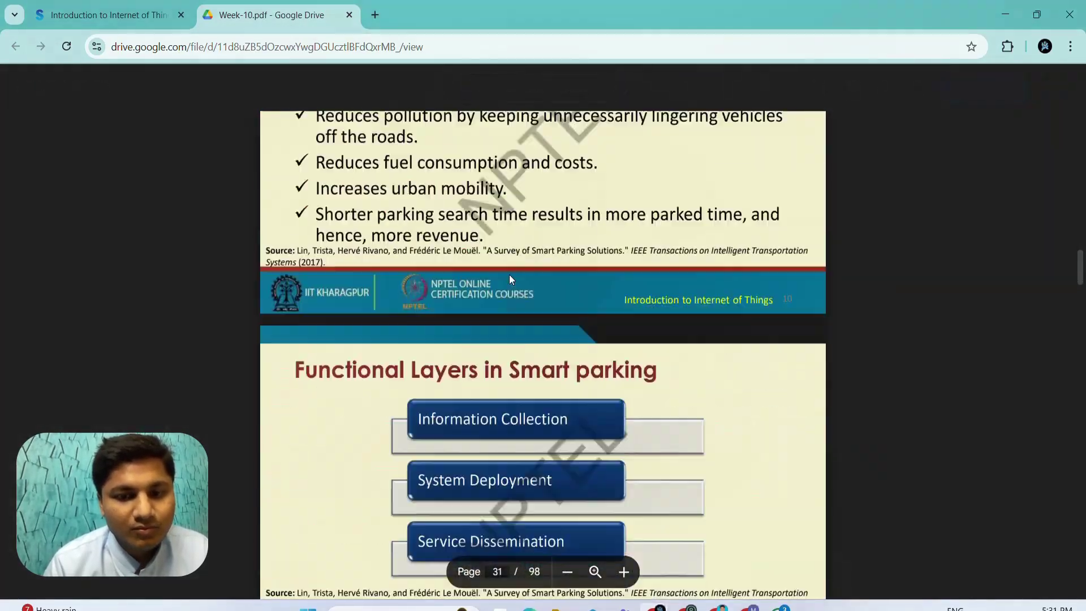
{"action": "scroll", "coordinate": [509, 274], "scroll_direction": "down", "scroll_amount": 10}
{"action": "scroll", "coordinate": [509, 275], "scroll_direction": "down", "scroll_amount": 6}
{"action": "scroll", "coordinate": [509, 275], "scroll_direction": "down", "scroll_amount": 6}
{"action": "scroll", "coordinate": [509, 273], "scroll_direction": "down", "scroll_amount": 4}
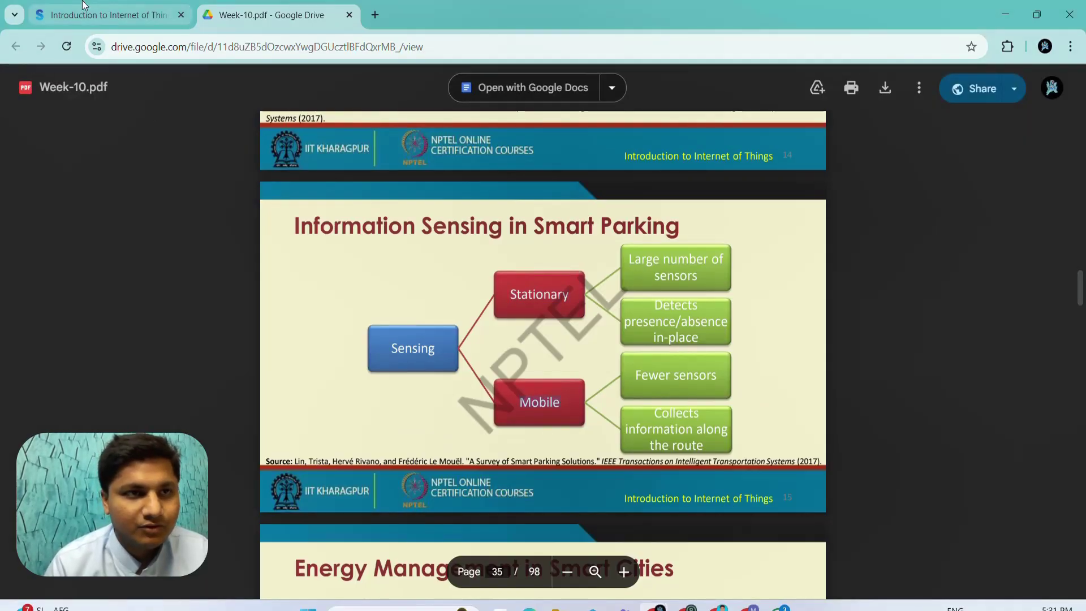
{"action": "left_click", "coordinate": [109, 15]}
{"action": "scroll", "coordinate": [365, 380], "scroll_direction": "down", "scroll_amount": 3}
{"action": "scroll", "coordinate": [364, 380], "scroll_direction": "down", "scroll_amount": 3}
{"action": "scroll", "coordinate": [365, 379], "scroll_direction": "up", "scroll_amount": 1}
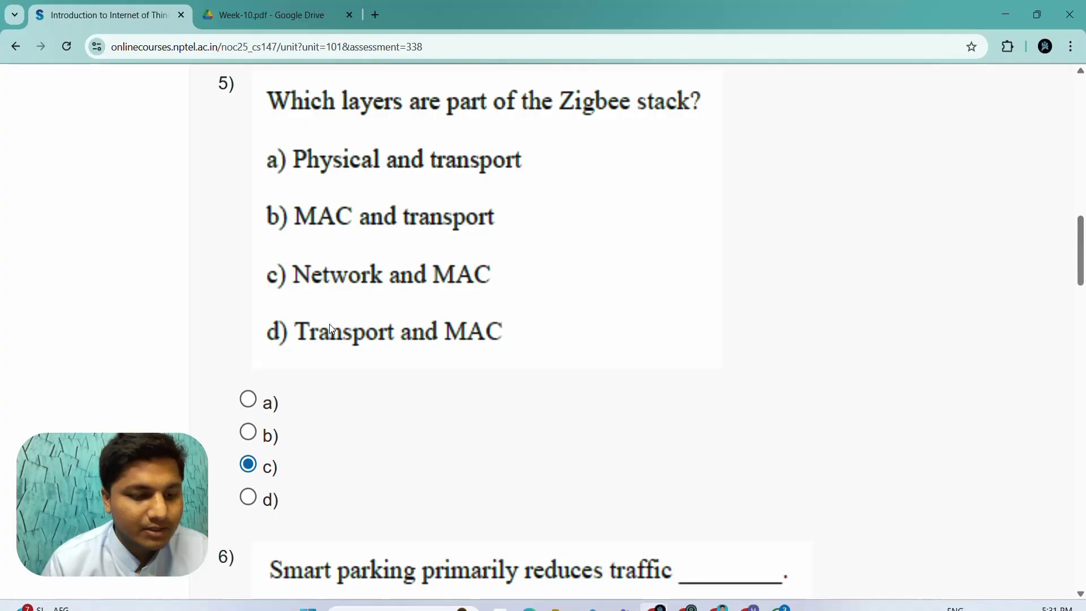
Step: Highlight the Zigbee four-layer bullets on the HAN Standards slide, page 53
{"action": "left_click", "coordinate": [270, 14]}
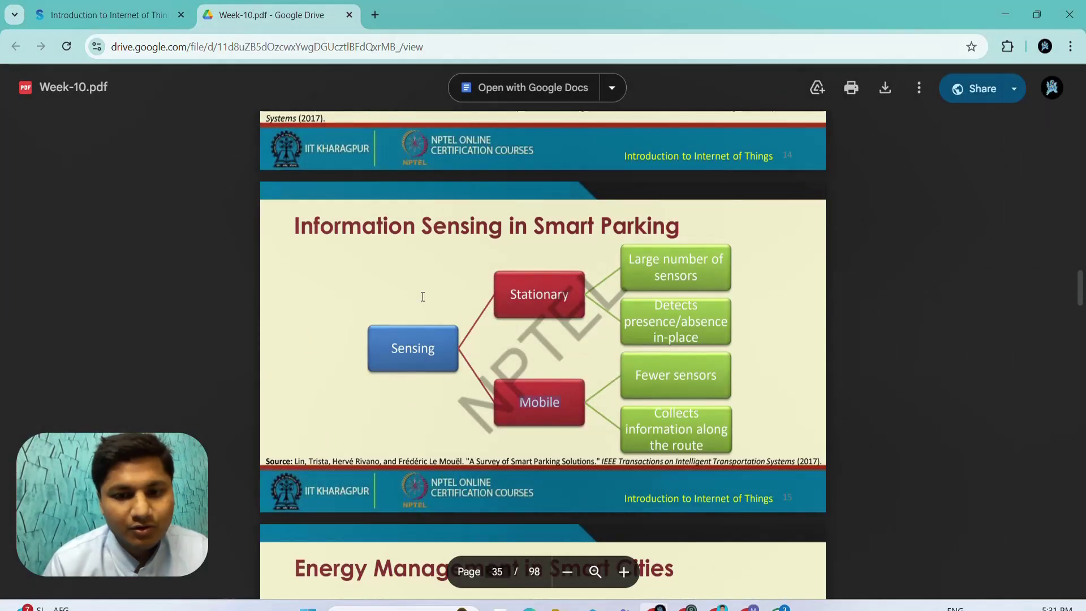
{"action": "scroll", "coordinate": [421, 298], "scroll_direction": "down", "scroll_amount": 5}
{"action": "scroll", "coordinate": [421, 297], "scroll_direction": "down", "scroll_amount": 10}
{"action": "scroll", "coordinate": [422, 296], "scroll_direction": "down", "scroll_amount": 10}
{"action": "scroll", "coordinate": [422, 298], "scroll_direction": "down", "scroll_amount": 8}
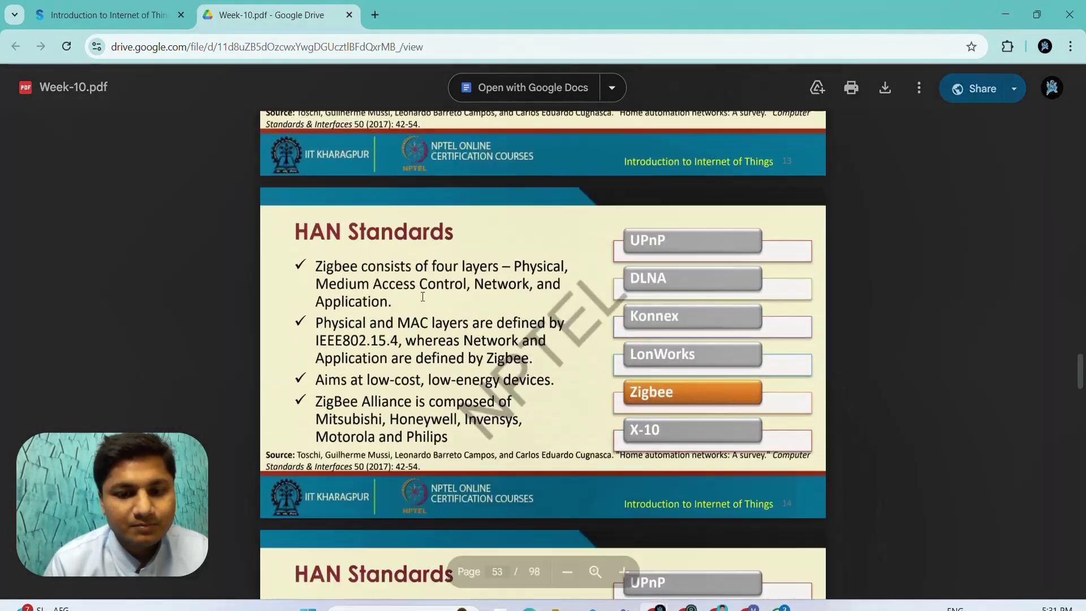
{"action": "scroll", "coordinate": [421, 297], "scroll_direction": "down", "scroll_amount": 5}
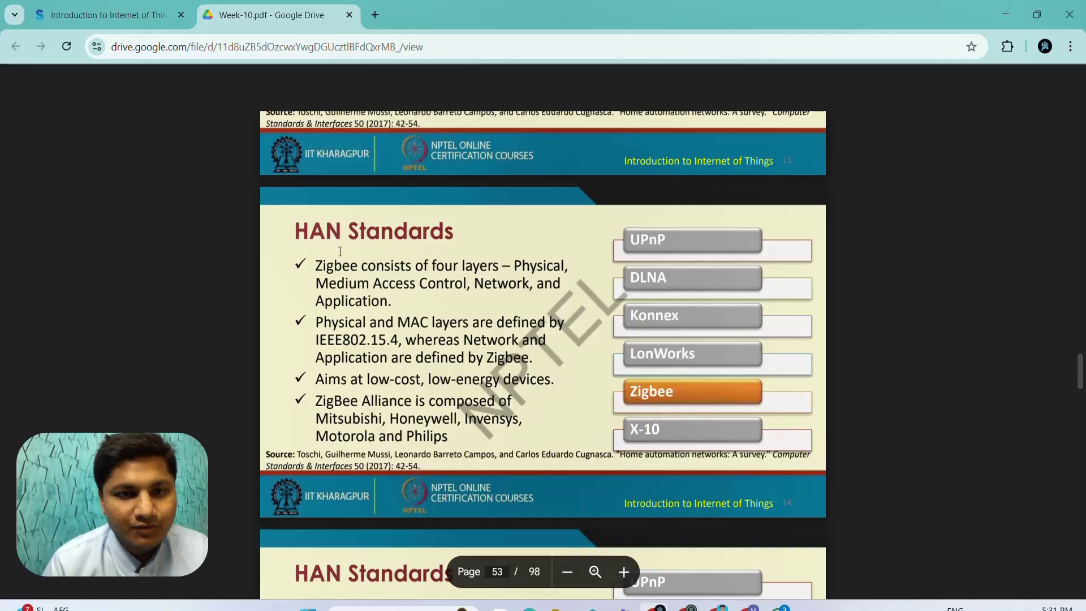
{"action": "left_click_drag", "start_coordinate": [316, 266], "coordinate": [533, 356]}
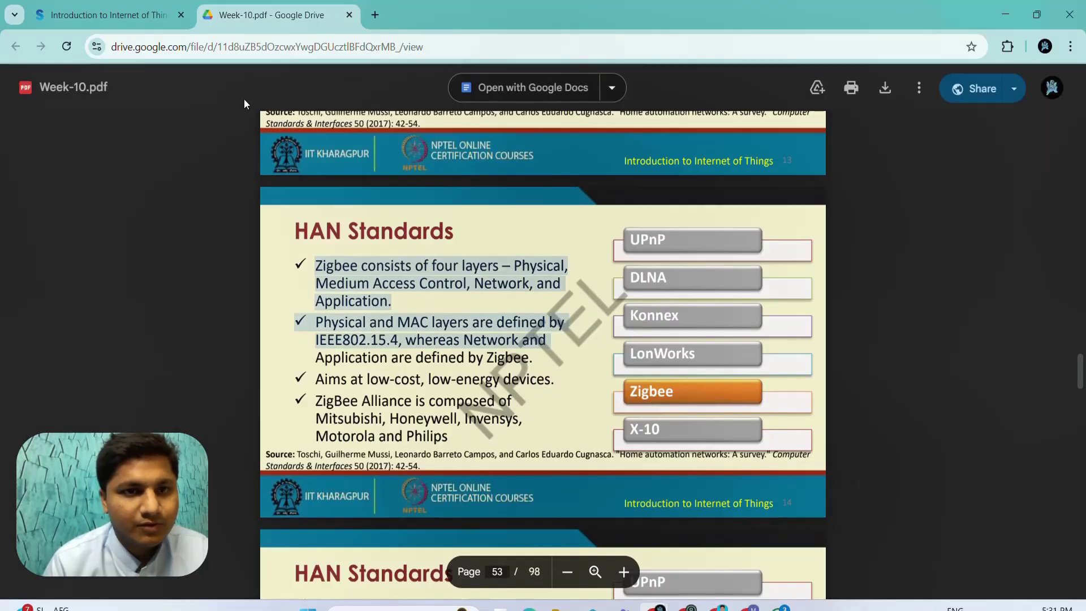
{"action": "left_click", "coordinate": [108, 15]}
{"action": "scroll", "coordinate": [310, 299], "scroll_direction": "down", "scroll_amount": 3}
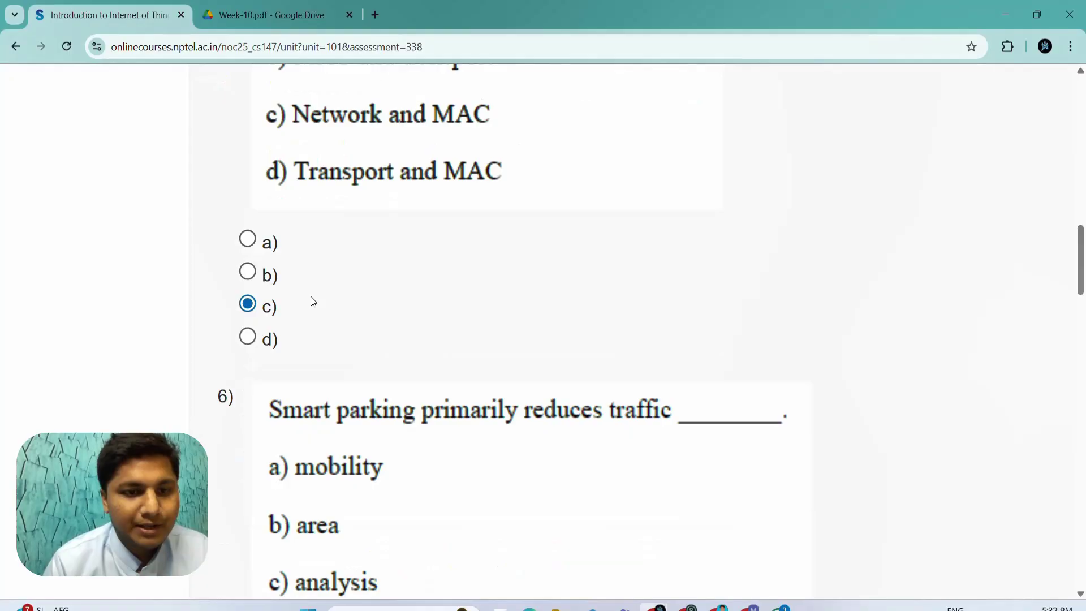
{"action": "scroll", "coordinate": [311, 299], "scroll_direction": "down", "scroll_amount": 4}
{"action": "scroll", "coordinate": [311, 300], "scroll_direction": "up", "scroll_amount": 2}
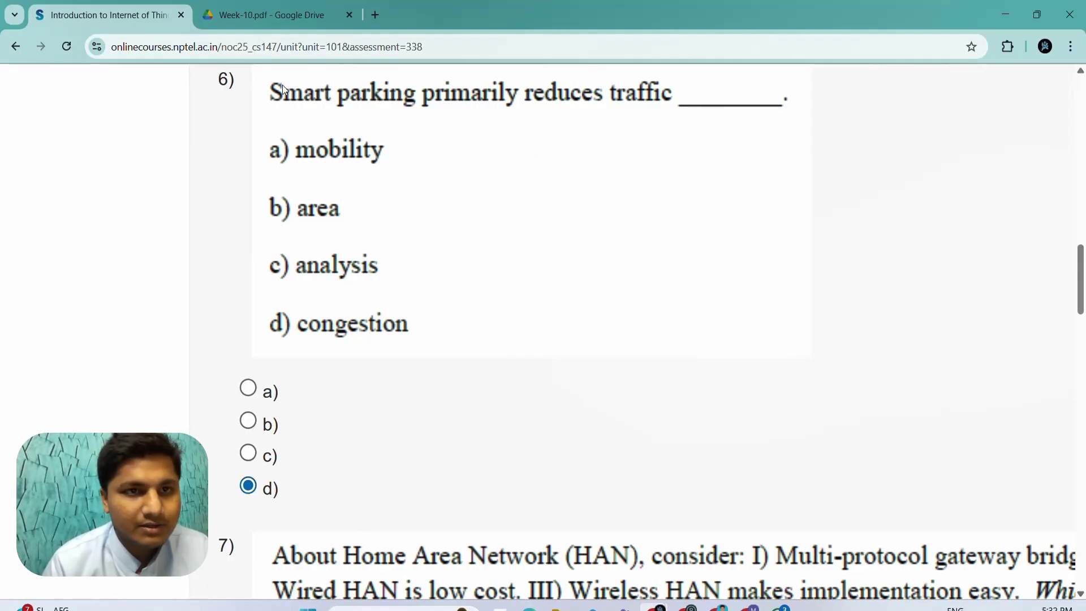
Step: Highlight 'Reduces traffic congestion.' on the Smart Parking slide, page 30
{"action": "left_click", "coordinate": [271, 15]}
{"action": "scroll", "coordinate": [543, 340], "scroll_direction": "down", "scroll_amount": 5}
{"action": "scroll", "coordinate": [543, 339], "scroll_direction": "down", "scroll_amount": 5}
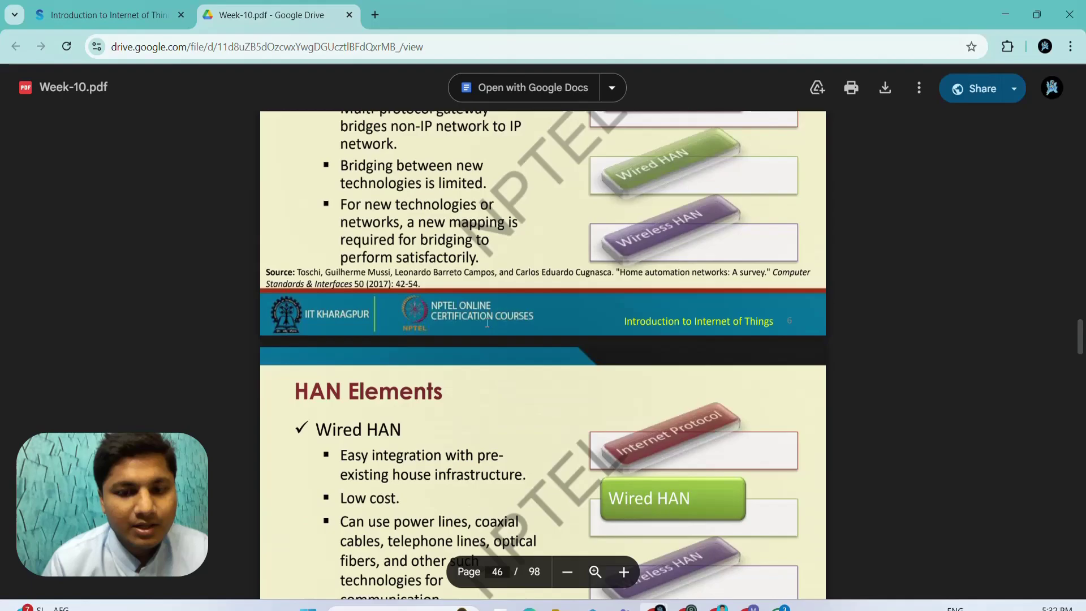
{"action": "scroll", "coordinate": [487, 322], "scroll_direction": "up", "scroll_amount": 10}
{"action": "scroll", "coordinate": [487, 323], "scroll_direction": "up", "scroll_amount": 8}
{"action": "scroll", "coordinate": [486, 322], "scroll_direction": "down", "scroll_amount": 3}
{"action": "scroll", "coordinate": [487, 323], "scroll_direction": "up", "scroll_amount": 2}
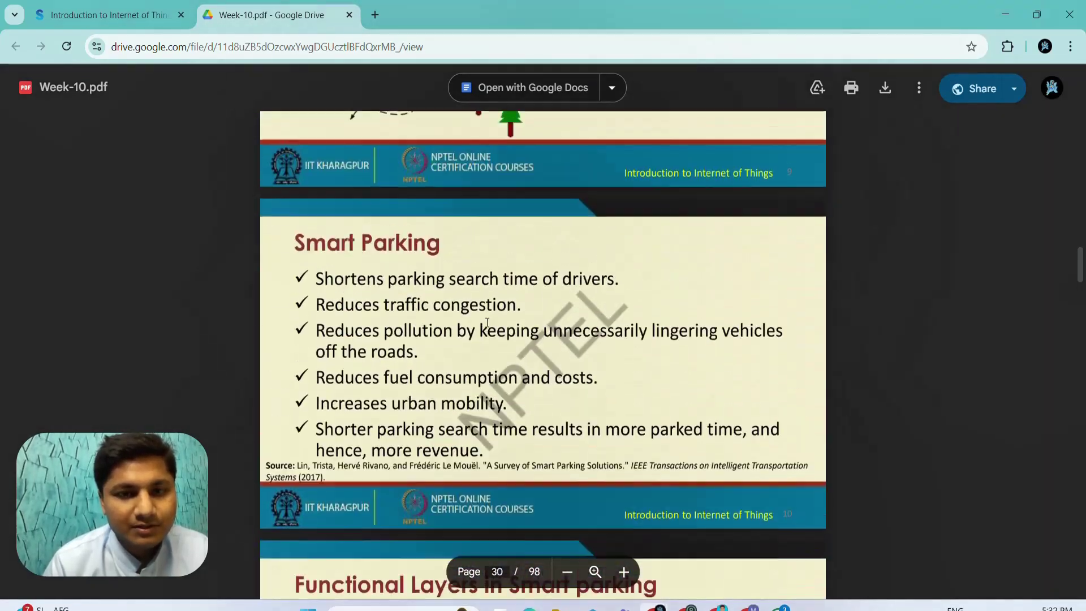
{"action": "scroll", "coordinate": [487, 322], "scroll_direction": "down", "scroll_amount": 1}
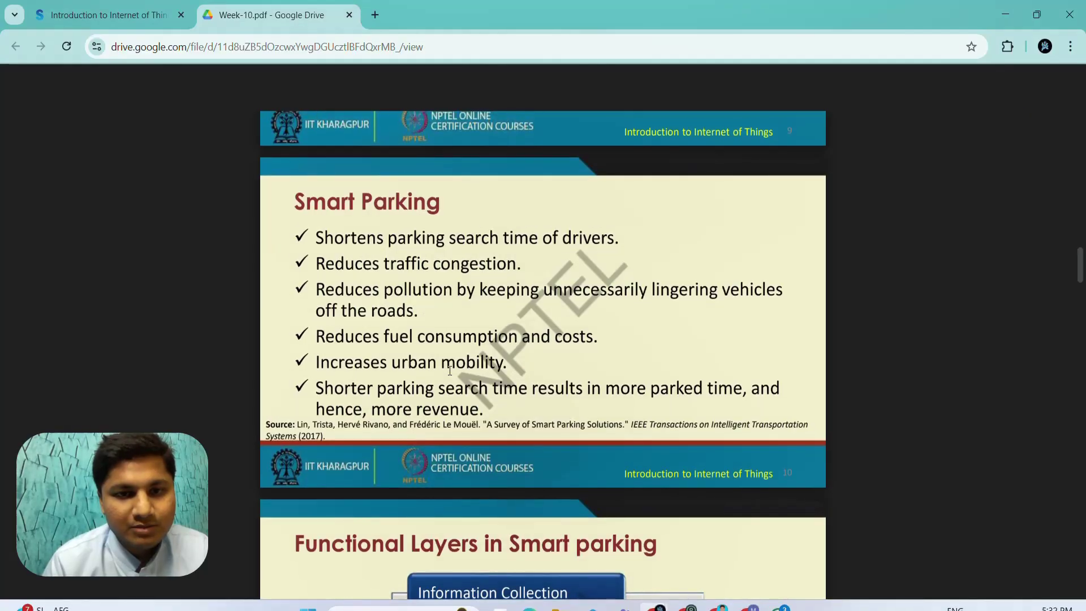
{"action": "left_click_drag", "start_coordinate": [313, 263], "coordinate": [506, 265]}
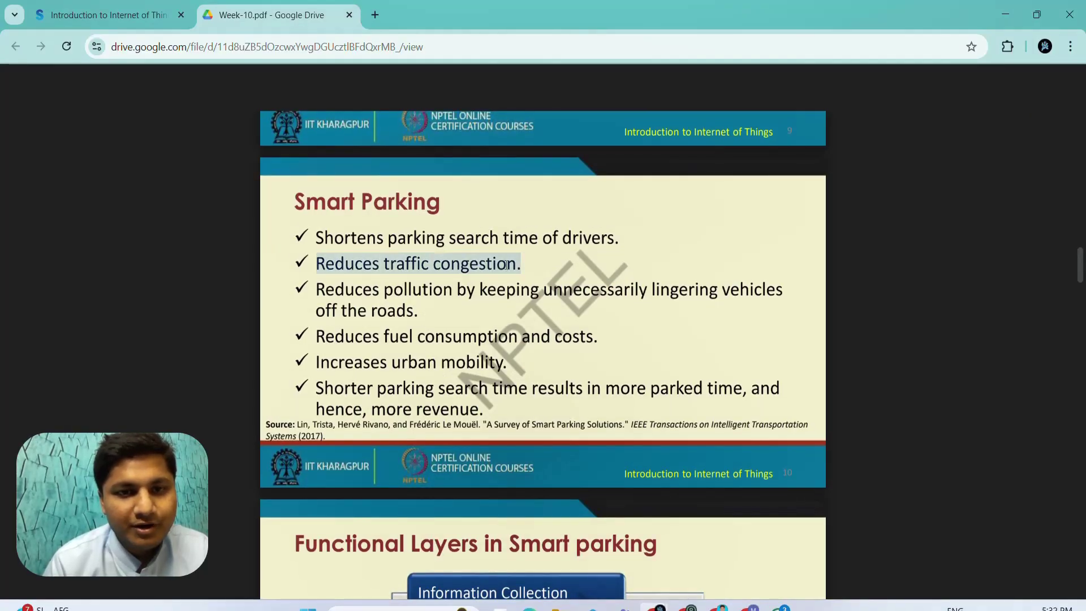
{"action": "key", "text": "ctrl+shift+Tab"}
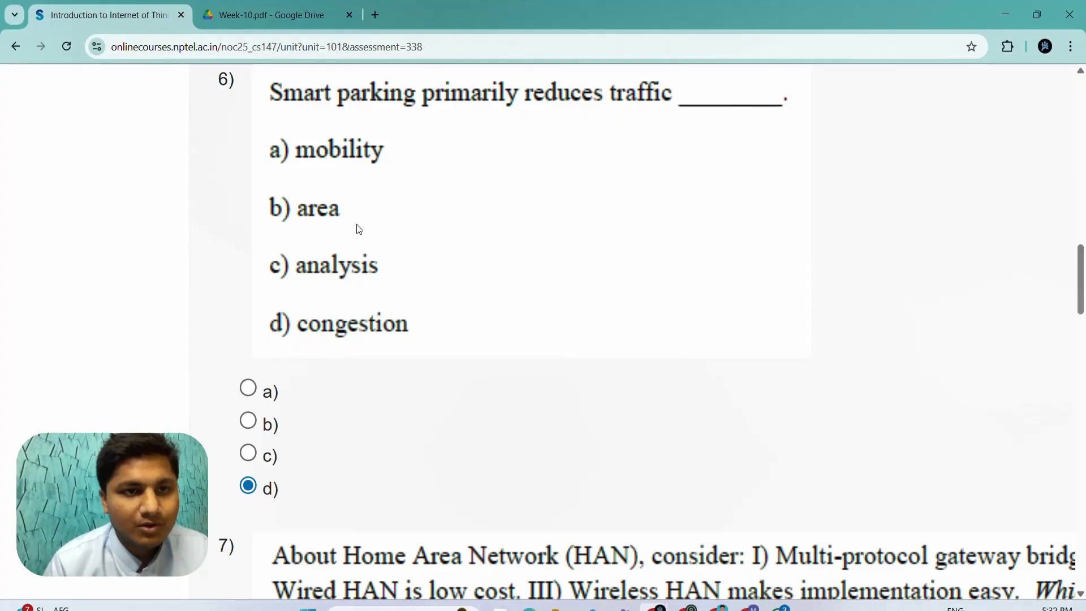
{"action": "scroll", "coordinate": [356, 224], "scroll_direction": "down", "scroll_amount": 4}
{"action": "scroll", "coordinate": [357, 224], "scroll_direction": "down", "scroll_amount": 1}
{"action": "key", "text": "ctrl+minus"}
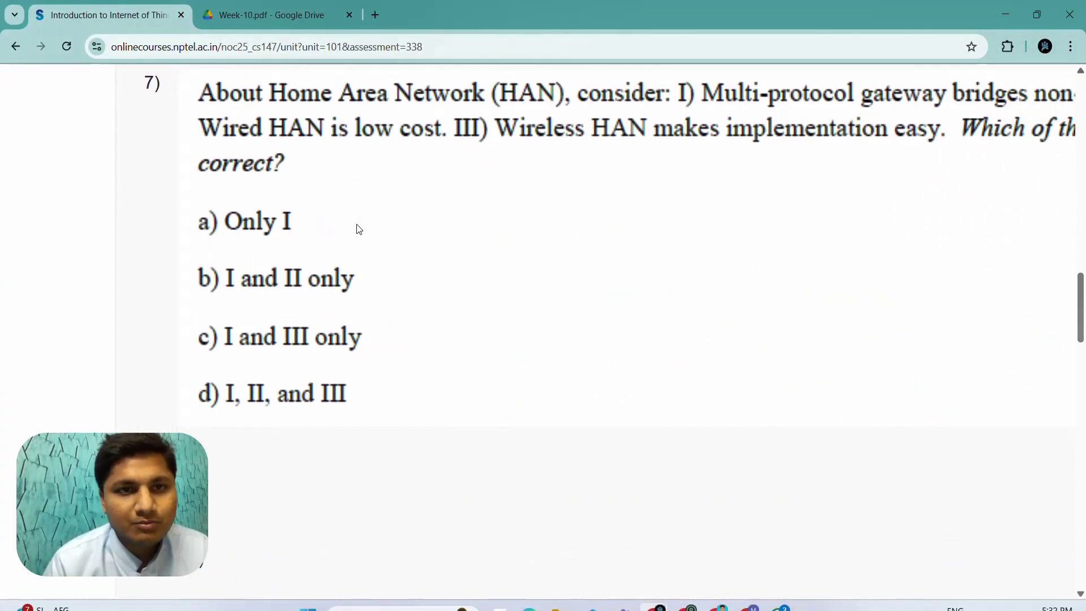
{"action": "scroll", "coordinate": [356, 224], "scroll_direction": "down", "scroll_amount": 1}
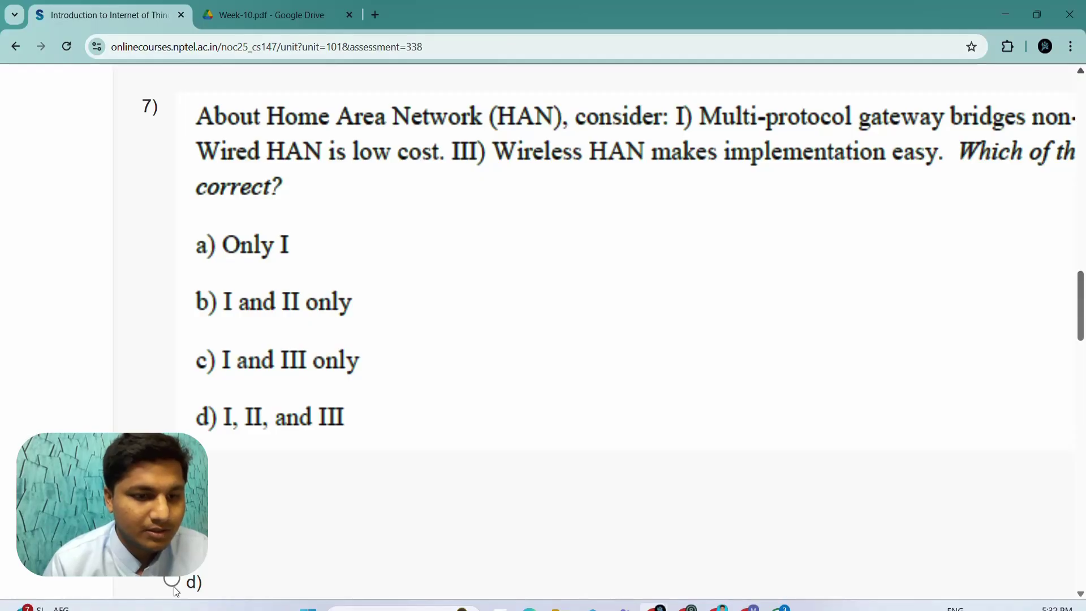
{"action": "left_click", "coordinate": [263, 15]}
{"action": "scroll", "coordinate": [470, 374], "scroll_direction": "down", "scroll_amount": 5}
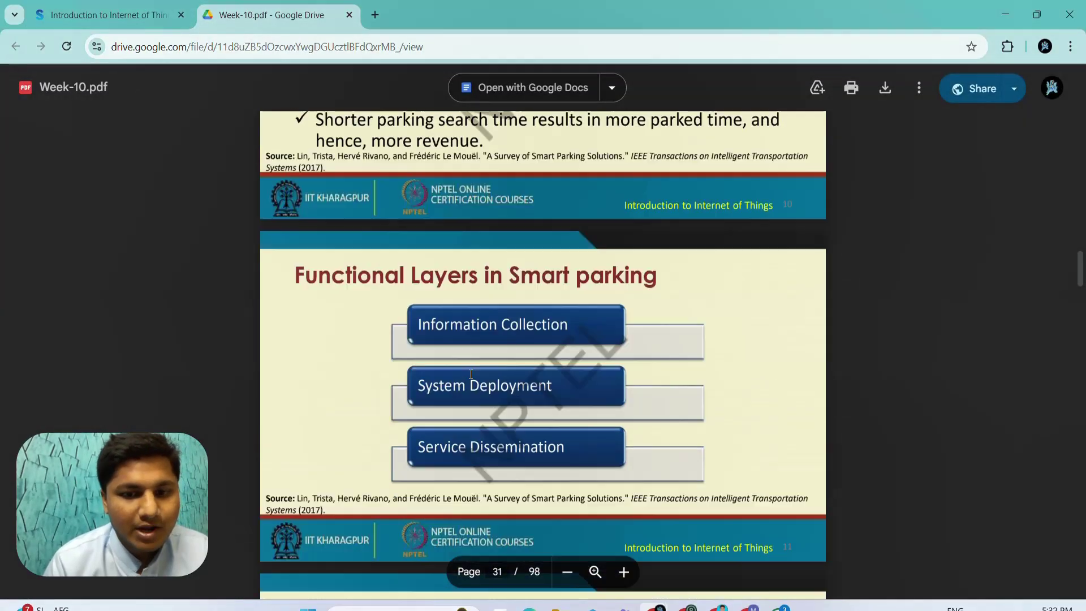
{"action": "scroll", "coordinate": [470, 374], "scroll_direction": "down", "scroll_amount": 10}
{"action": "scroll", "coordinate": [469, 373], "scroll_direction": "down", "scroll_amount": 8}
{"action": "scroll", "coordinate": [470, 375], "scroll_direction": "down", "scroll_amount": 8}
{"action": "scroll", "coordinate": [469, 374], "scroll_direction": "down", "scroll_amount": 8}
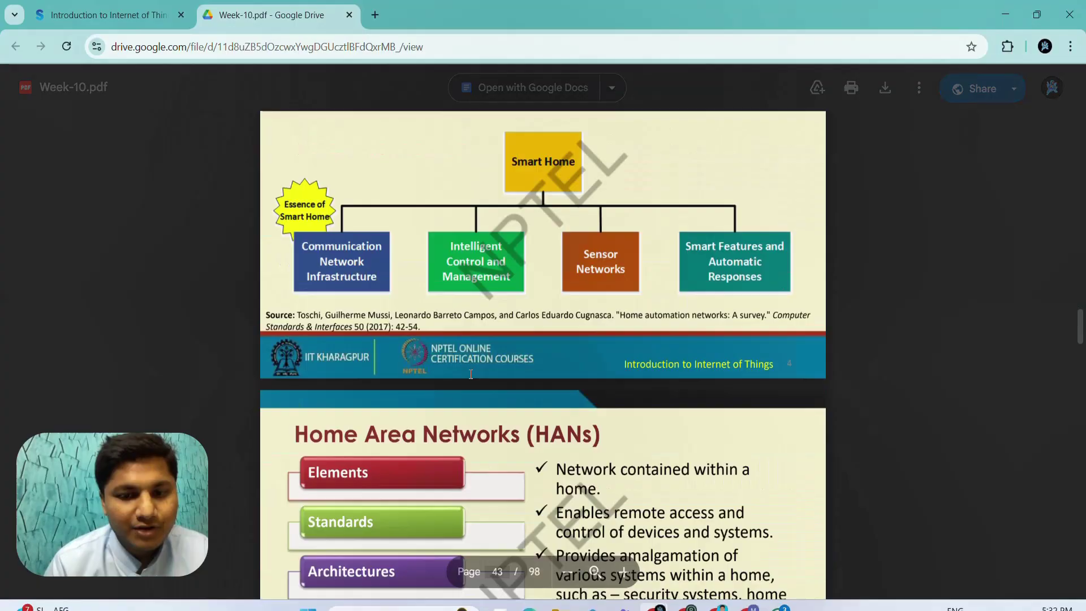
{"action": "scroll", "coordinate": [471, 375], "scroll_direction": "down", "scroll_amount": 8}
{"action": "scroll", "coordinate": [471, 374], "scroll_direction": "down", "scroll_amount": 5}
{"action": "scroll", "coordinate": [470, 374], "scroll_direction": "down", "scroll_amount": 3}
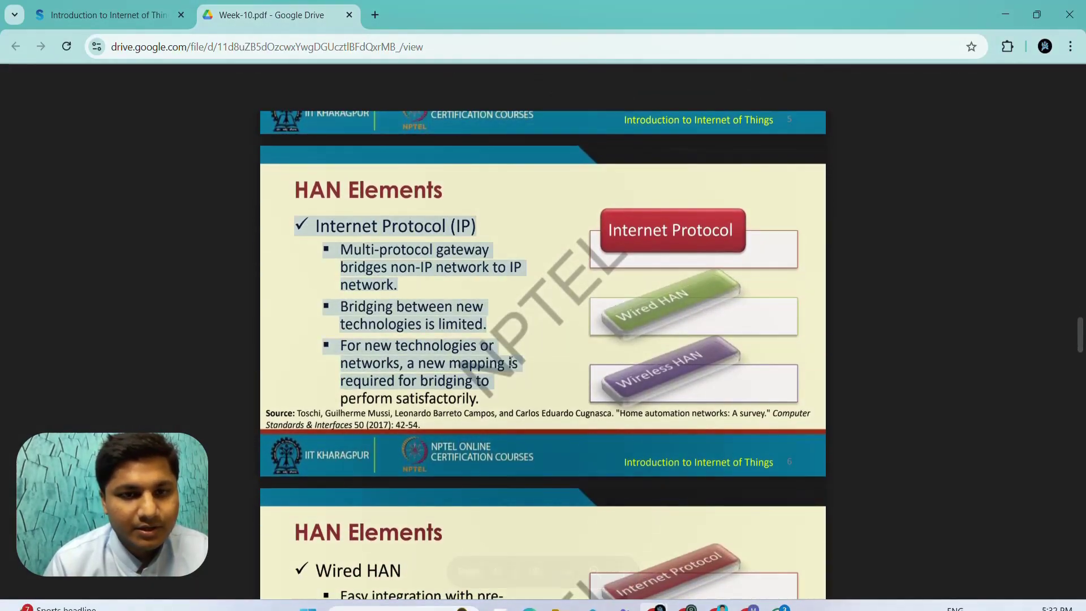
{"action": "scroll", "coordinate": [513, 362], "scroll_direction": "down", "scroll_amount": 5}
{"action": "scroll", "coordinate": [398, 330], "scroll_direction": "down", "scroll_amount": 3}
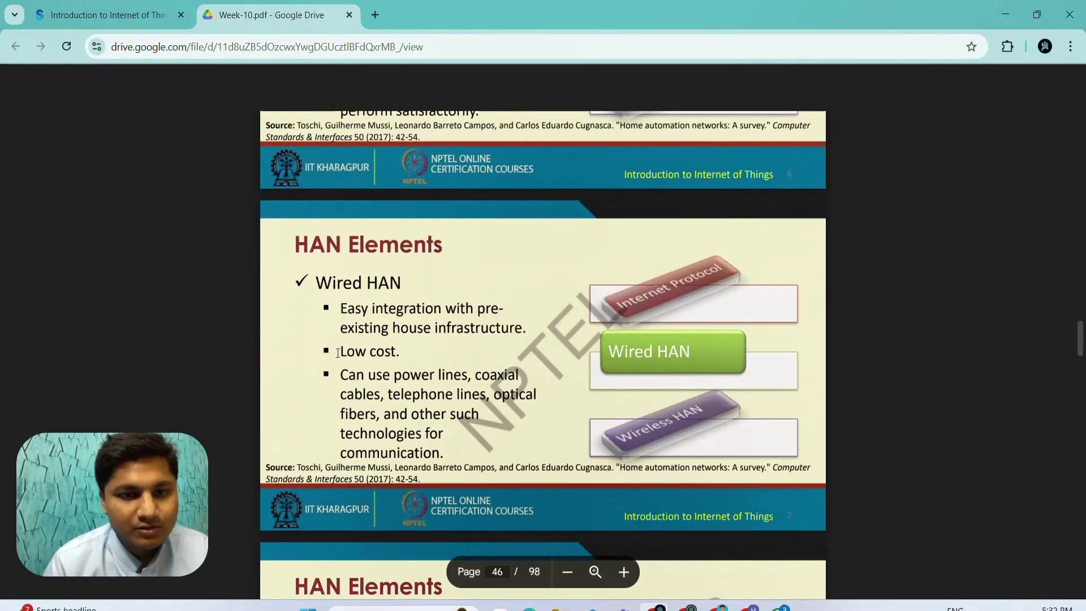
{"action": "left_click_drag", "start_coordinate": [338, 351], "coordinate": [399, 352]}
{"action": "scroll", "coordinate": [373, 340], "scroll_direction": "down", "scroll_amount": 5}
{"action": "scroll", "coordinate": [373, 331], "scroll_direction": "down", "scroll_amount": 3}
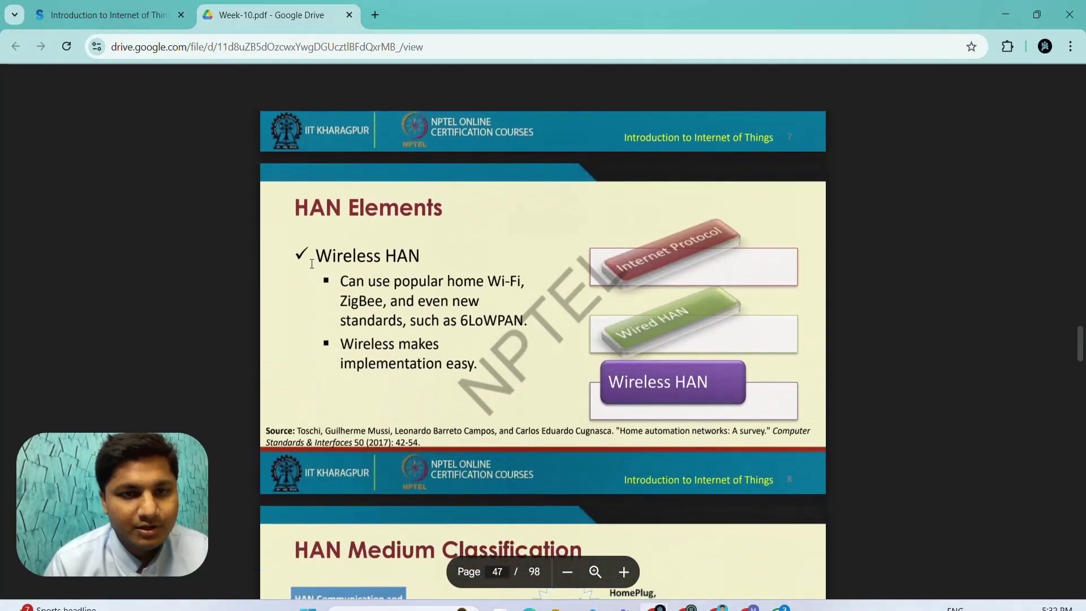
{"action": "left_click_drag", "start_coordinate": [312, 264], "coordinate": [476, 343]}
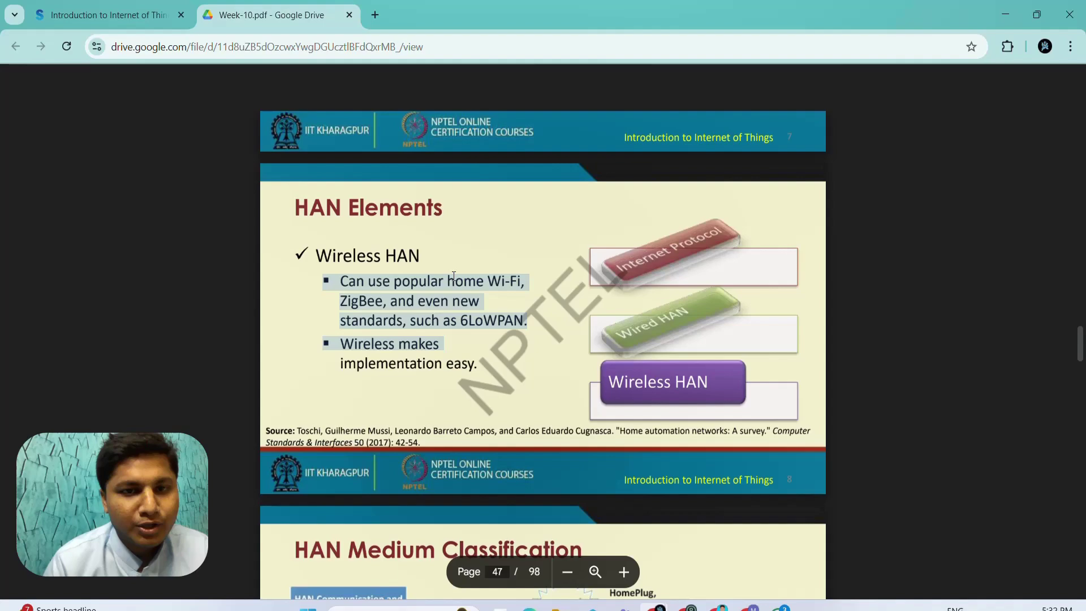
{"action": "key", "text": "ctrl+shift+Tab"}
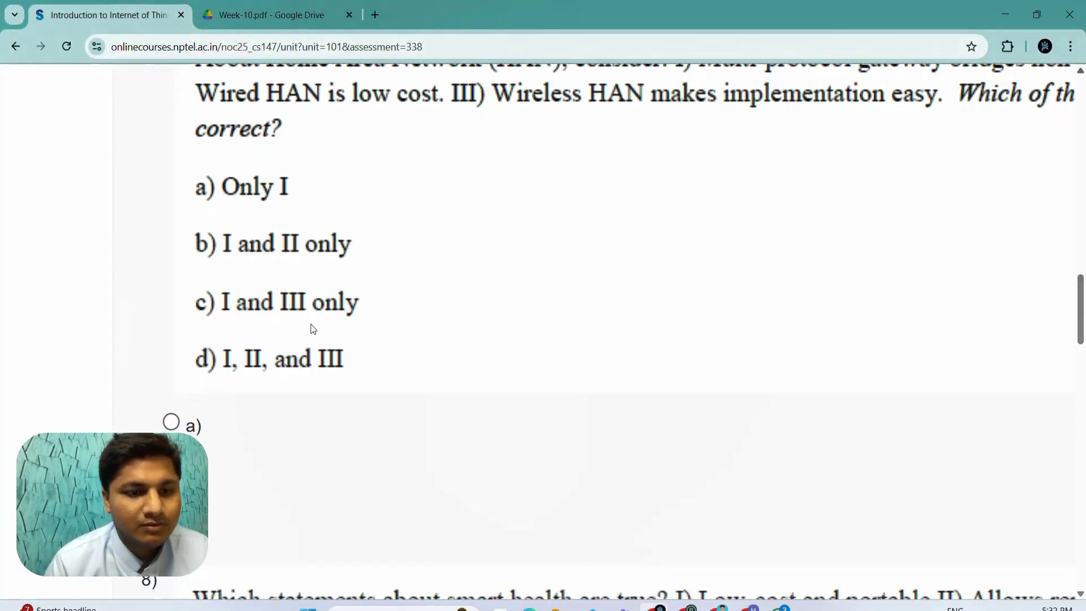
{"action": "scroll", "coordinate": [311, 327], "scroll_direction": "down", "scroll_amount": 5}
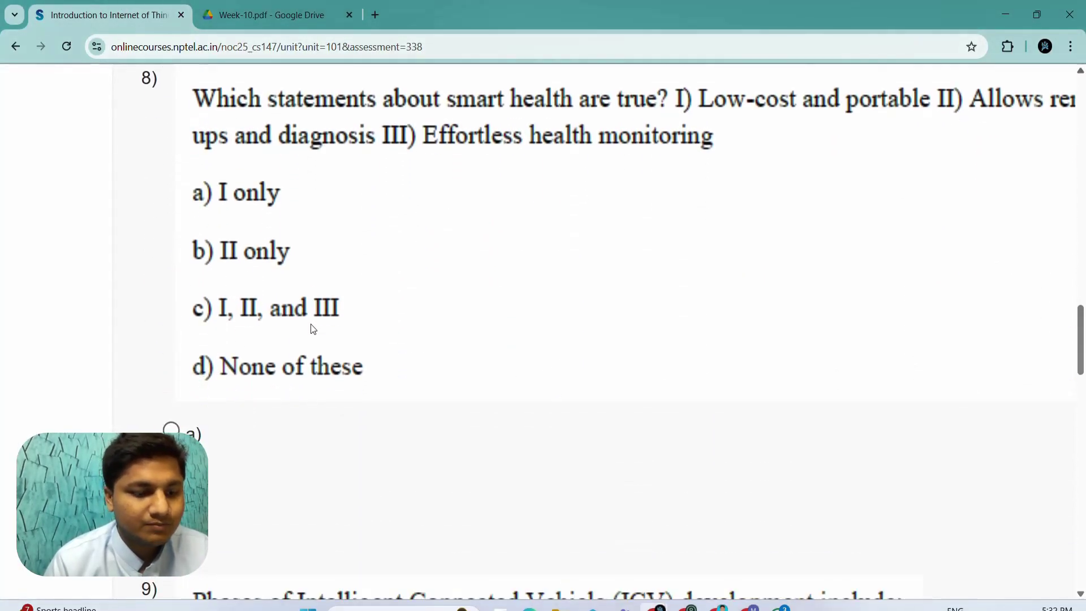
{"action": "left_click_drag", "start_coordinate": [250, 274], "coordinate": [255, 330]}
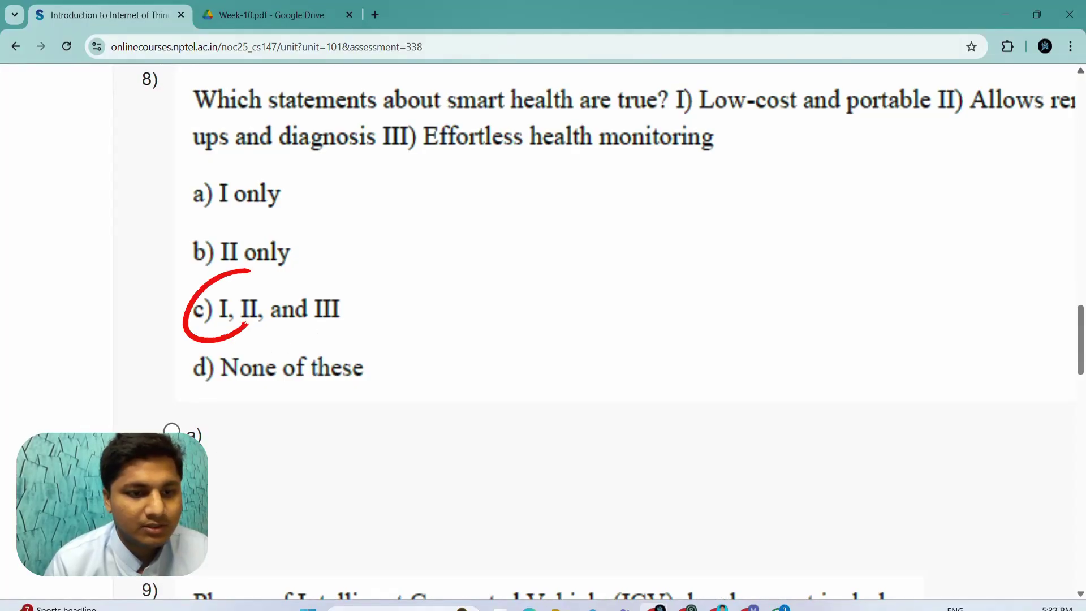
{"action": "left_click", "coordinate": [269, 15]}
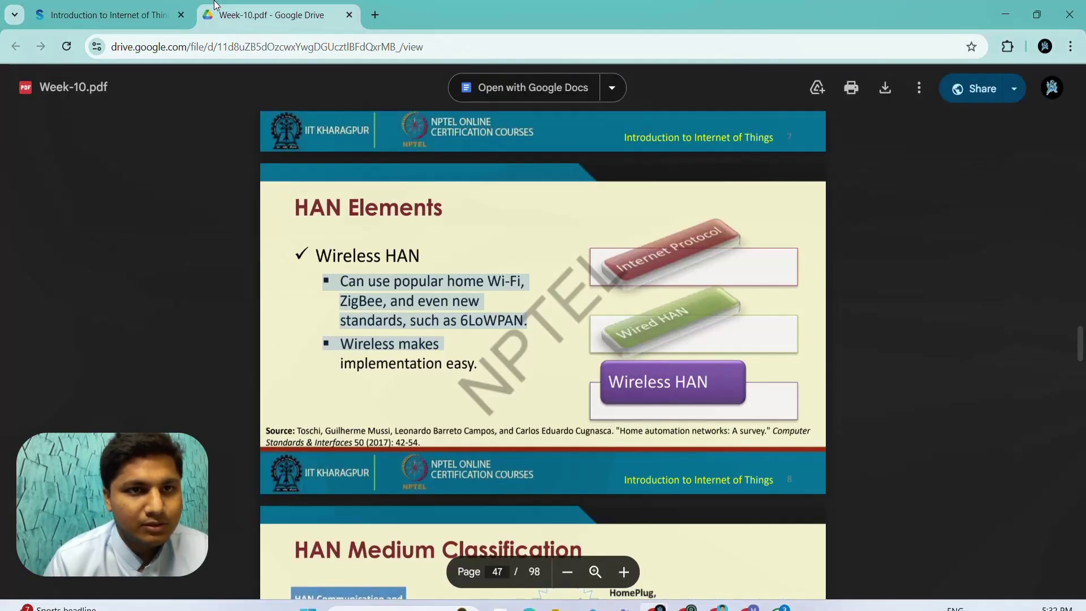
{"action": "scroll", "coordinate": [455, 431], "scroll_direction": "up", "scroll_amount": 10}
{"action": "scroll", "coordinate": [456, 431], "scroll_direction": "up", "scroll_amount": 10}
{"action": "scroll", "coordinate": [455, 431], "scroll_direction": "up", "scroll_amount": 10}
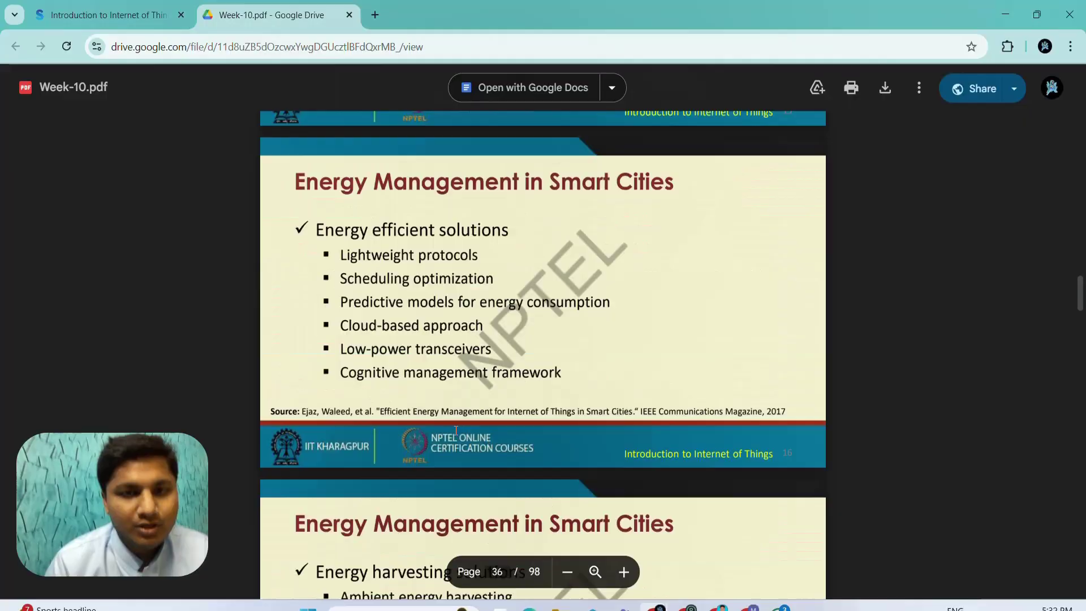
{"action": "scroll", "coordinate": [455, 430], "scroll_direction": "up", "scroll_amount": 10}
{"action": "scroll", "coordinate": [455, 432], "scroll_direction": "up", "scroll_amount": 10}
{"action": "scroll", "coordinate": [456, 432], "scroll_direction": "up", "scroll_amount": 10}
{"action": "scroll", "coordinate": [455, 431], "scroll_direction": "up", "scroll_amount": 10}
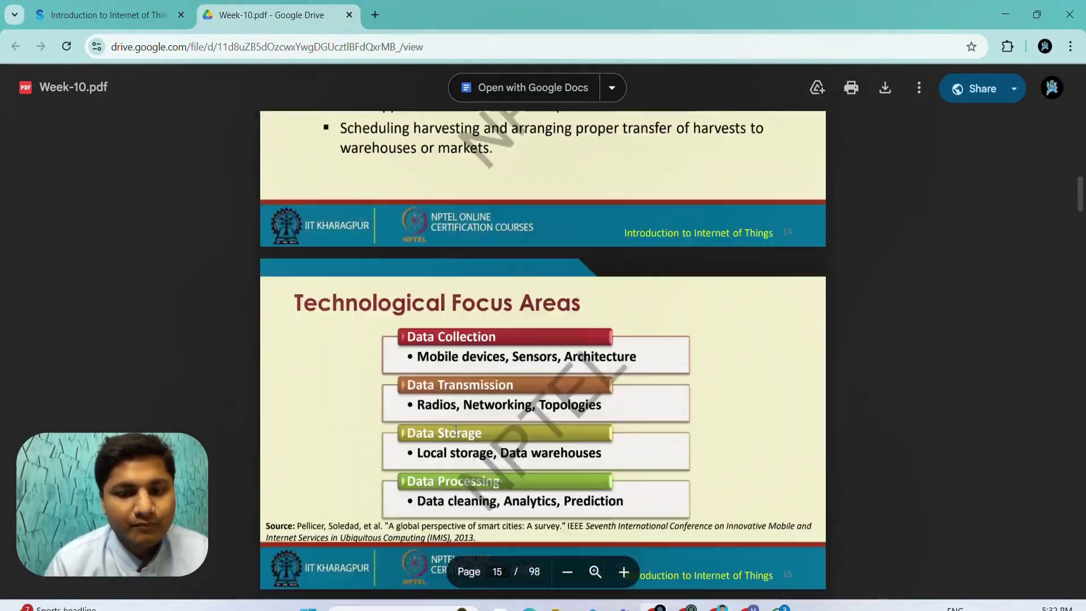
{"action": "scroll", "coordinate": [456, 431], "scroll_direction": "up", "scroll_amount": 10}
{"action": "scroll", "coordinate": [455, 431], "scroll_direction": "down", "scroll_amount": 1}
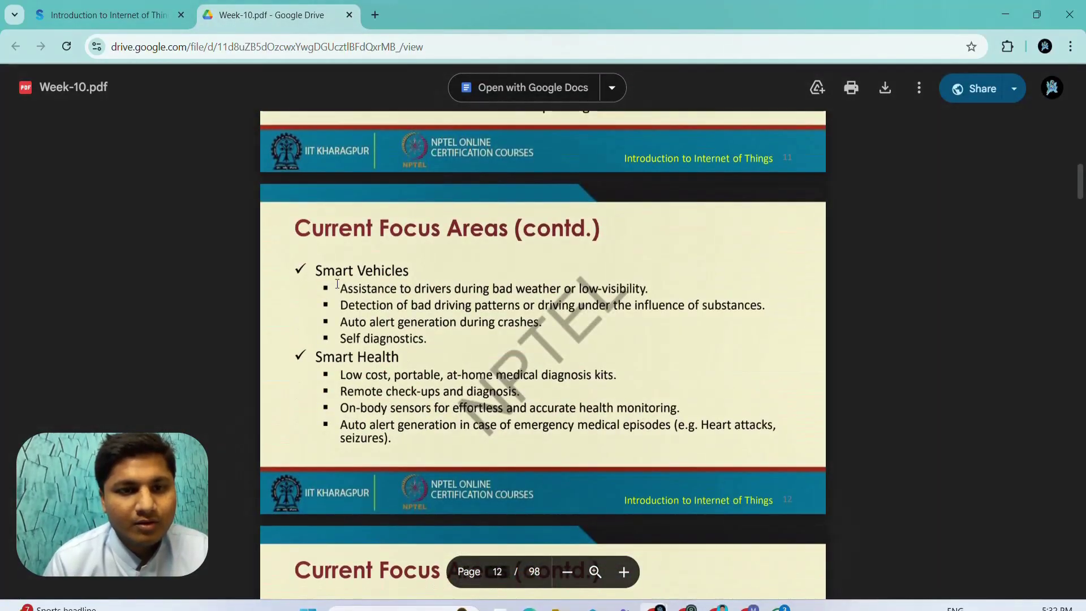
{"action": "left_click_drag", "start_coordinate": [543, 322], "coordinate": [507, 245]}
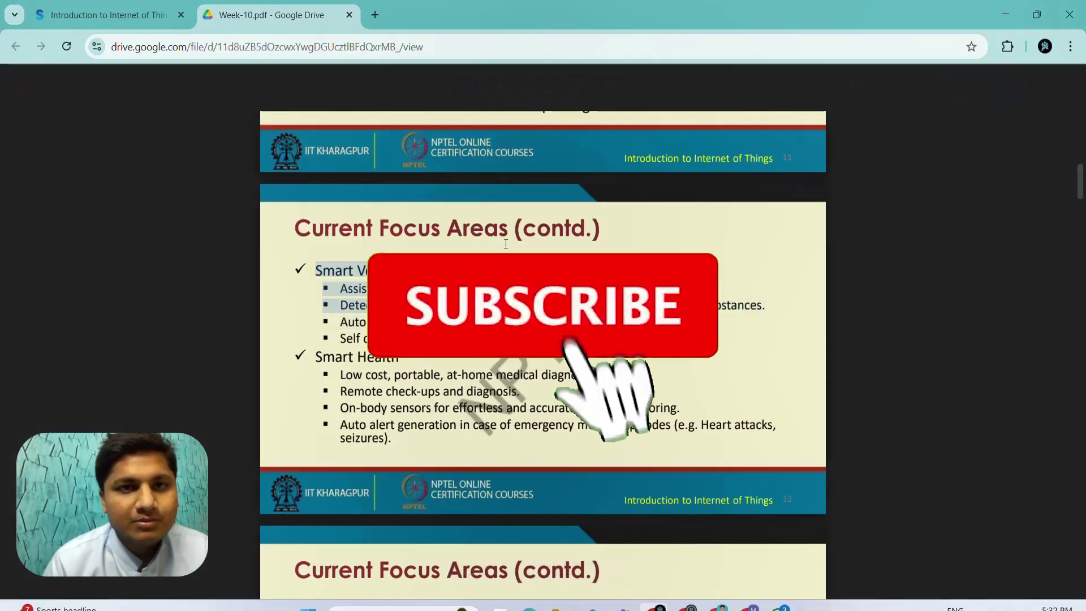
{"action": "left_click", "coordinate": [136, 14]}
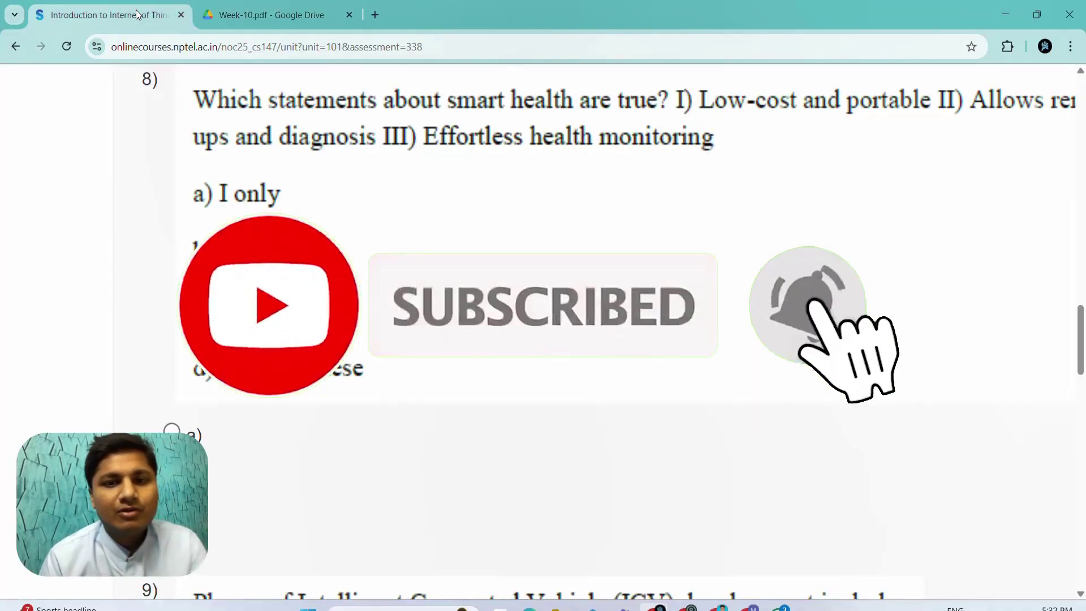
{"action": "scroll", "coordinate": [320, 200], "scroll_direction": "down", "scroll_amount": 5}
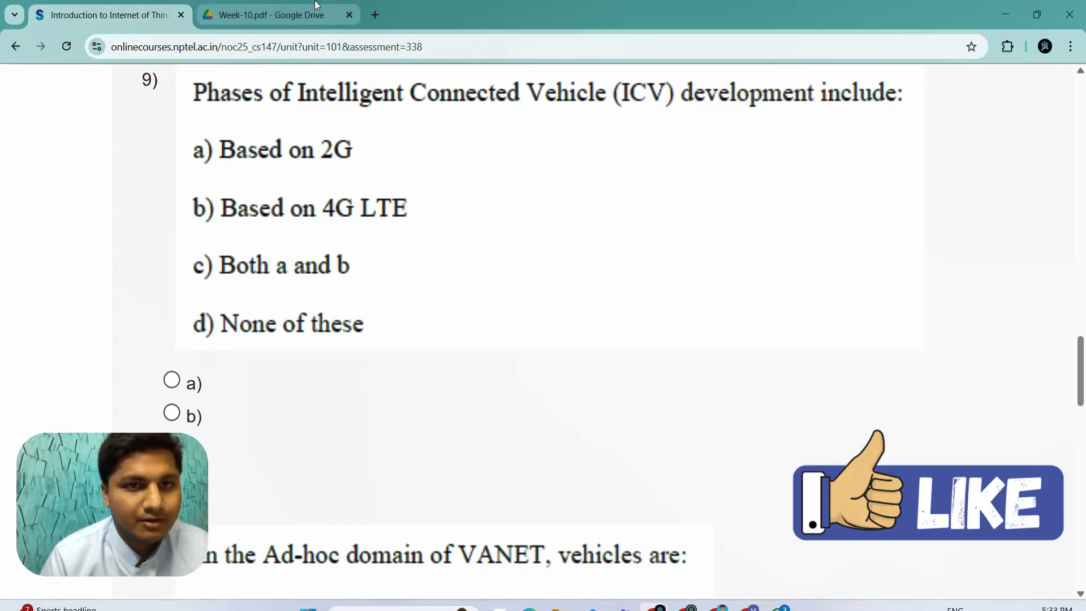
Step: Check the Phase-1 and Phase-2 network details on PDF page 85 for question 9
{"action": "left_click", "coordinate": [272, 14]}
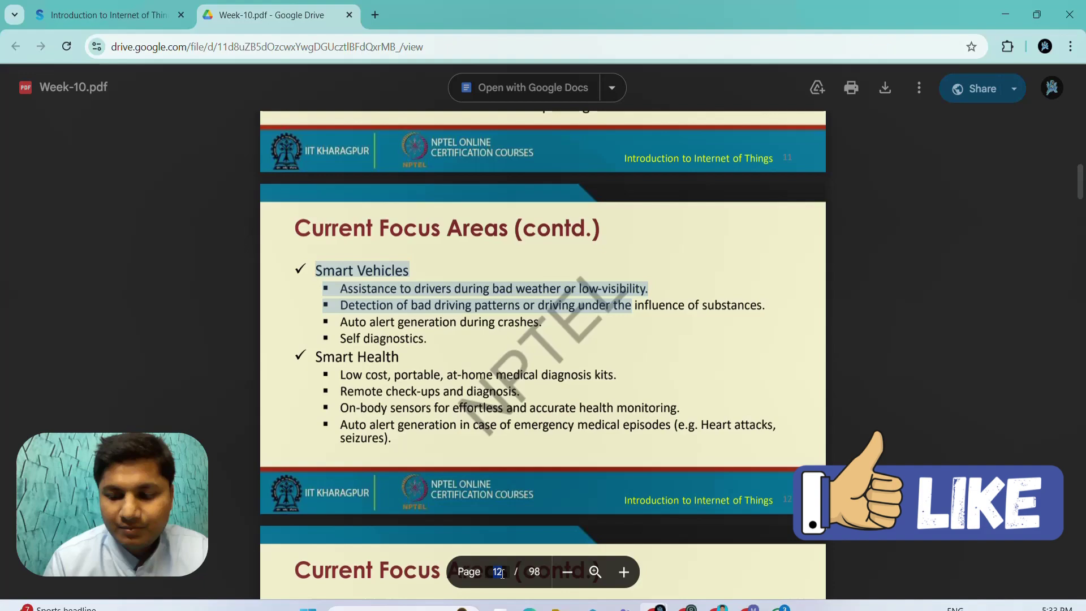
{"action": "type", "text": "85"}
{"action": "key", "text": "Return"}
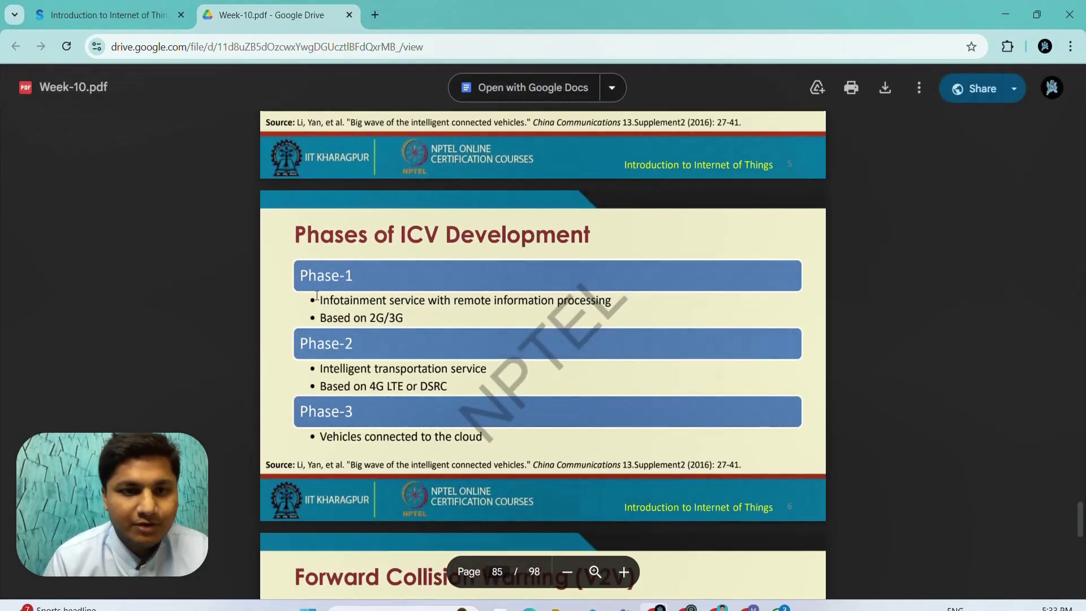
{"action": "left_click_drag", "start_coordinate": [313, 298], "coordinate": [455, 384]}
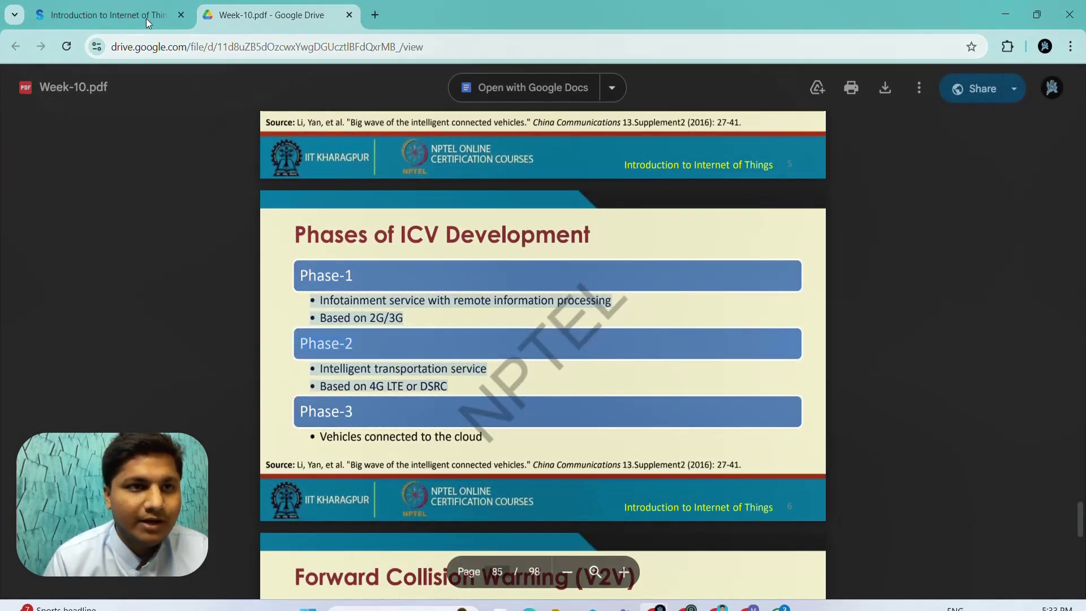
{"action": "left_click", "coordinate": [108, 15]}
{"action": "scroll", "coordinate": [355, 378], "scroll_direction": "down", "scroll_amount": 3}
{"action": "scroll", "coordinate": [355, 378], "scroll_direction": "down", "scroll_amount": 1}
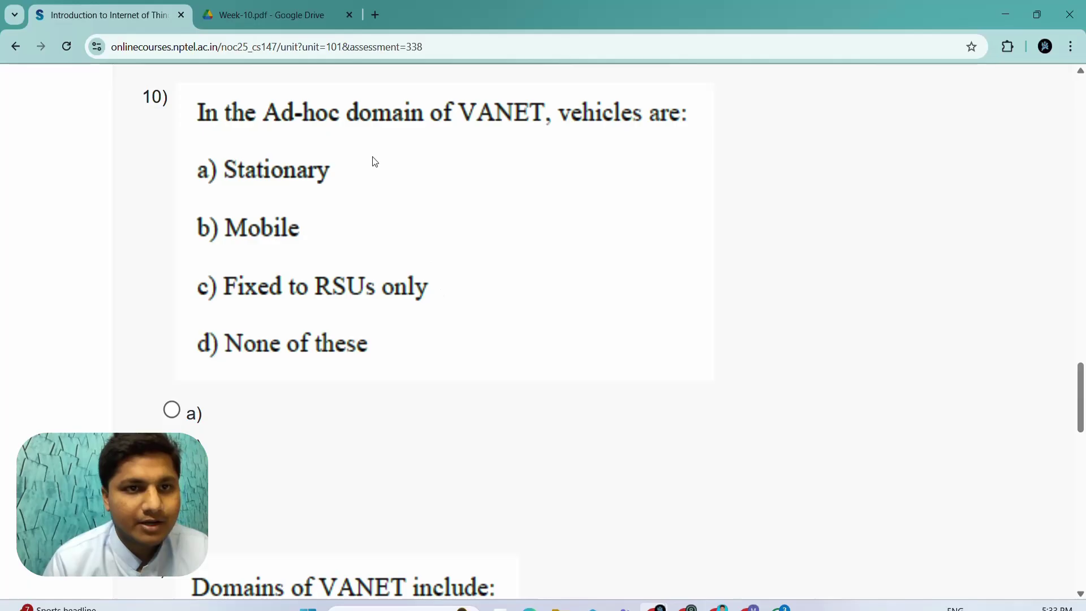
Step: Check the Ad-hoc Domain slide and choose b) Mobile for question 10
{"action": "left_click", "coordinate": [272, 15]}
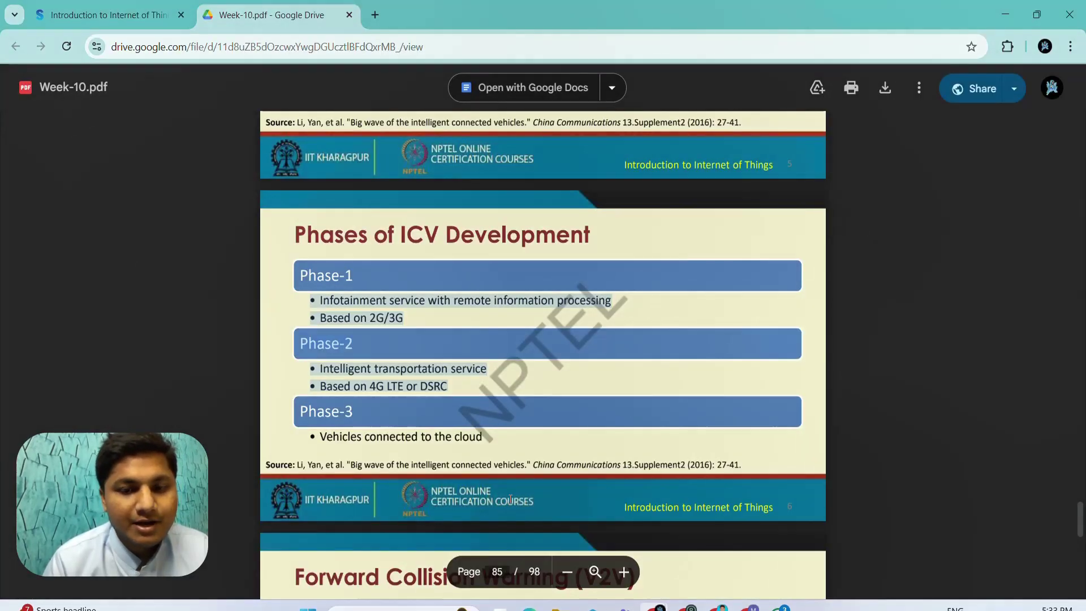
{"action": "scroll", "coordinate": [511, 496], "scroll_direction": "down", "scroll_amount": 8}
{"action": "scroll", "coordinate": [517, 458], "scroll_direction": "down", "scroll_amount": 8}
{"action": "scroll", "coordinate": [522, 433], "scroll_direction": "down", "scroll_amount": 8}
{"action": "scroll", "coordinate": [527, 413], "scroll_direction": "down", "scroll_amount": 6}
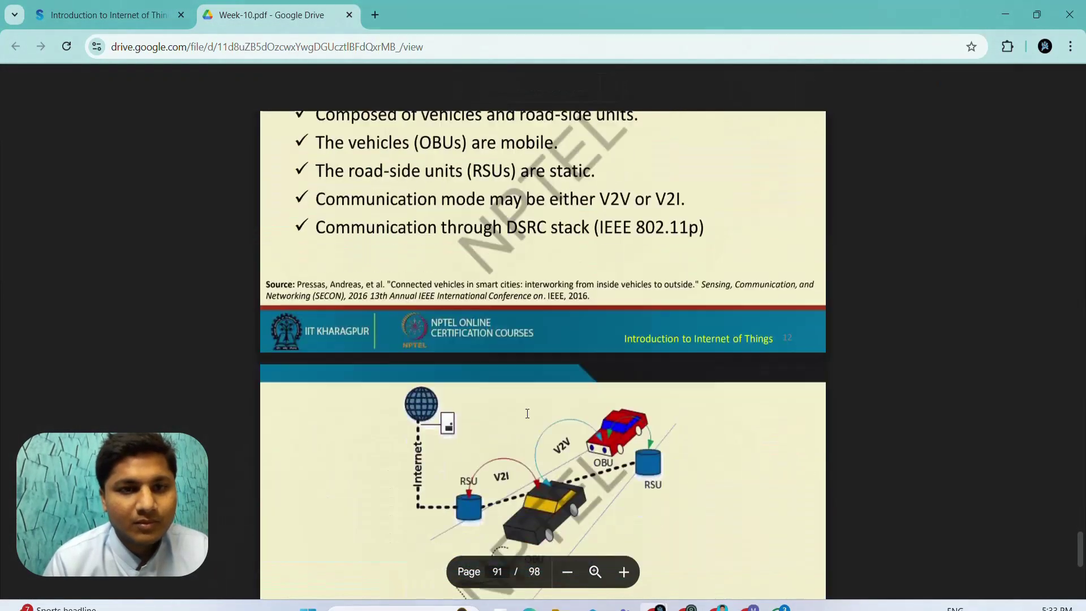
{"action": "scroll", "coordinate": [527, 413], "scroll_direction": "down", "scroll_amount": 3}
{"action": "scroll", "coordinate": [527, 413], "scroll_direction": "up", "scroll_amount": 3}
{"action": "scroll", "coordinate": [527, 413], "scroll_direction": "up", "scroll_amount": 3}
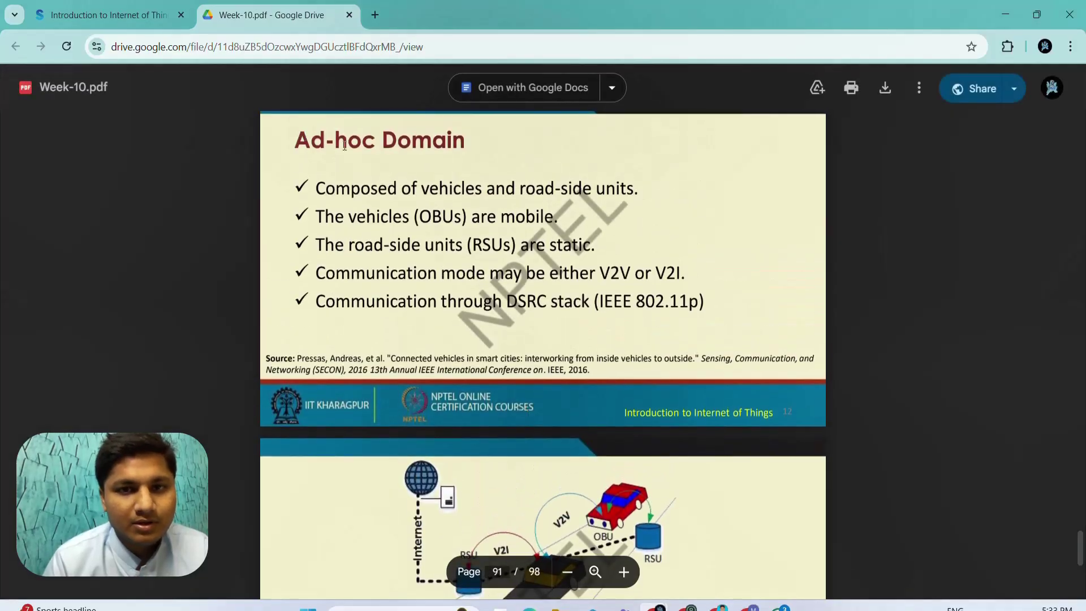
{"action": "left_click_drag", "start_coordinate": [344, 145], "coordinate": [597, 219]}
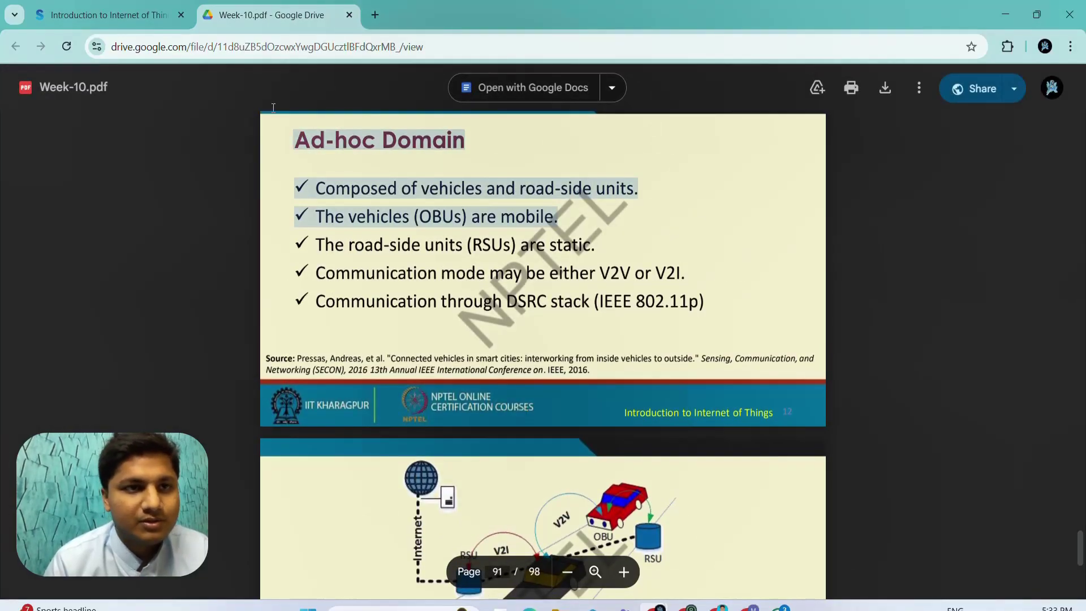
{"action": "left_click", "coordinate": [110, 14]}
{"action": "left_click", "coordinate": [179, 443]}
{"action": "scroll", "coordinate": [282, 440], "scroll_direction": "down", "scroll_amount": 3}
{"action": "scroll", "coordinate": [282, 441], "scroll_direction": "down", "scroll_amount": 3}
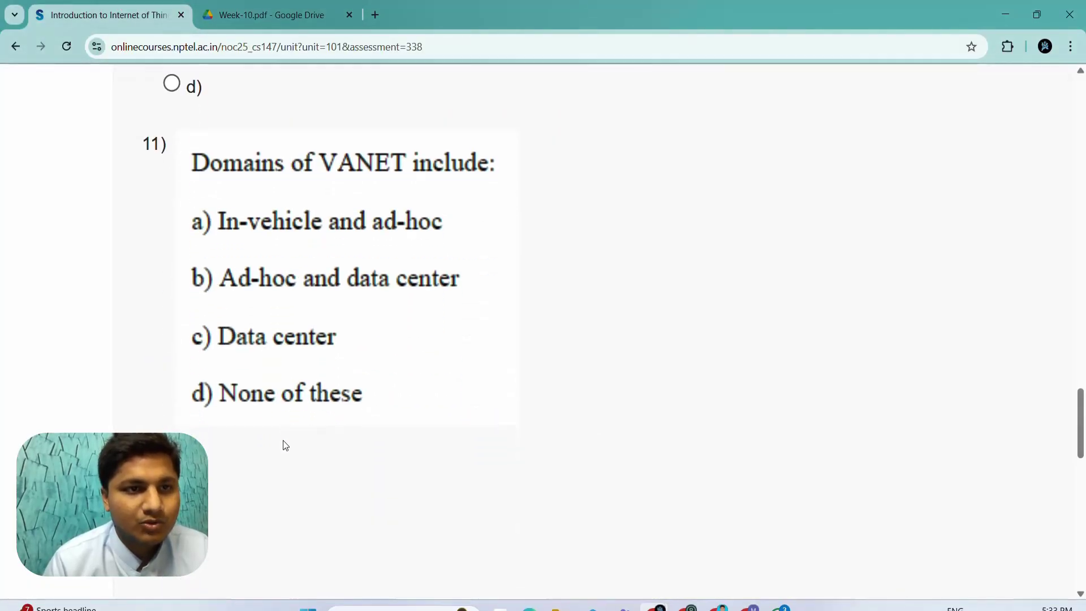
{"action": "scroll", "coordinate": [282, 441], "scroll_direction": "down", "scroll_amount": 3}
{"action": "scroll", "coordinate": [263, 246], "scroll_direction": "up", "scroll_amount": 1}
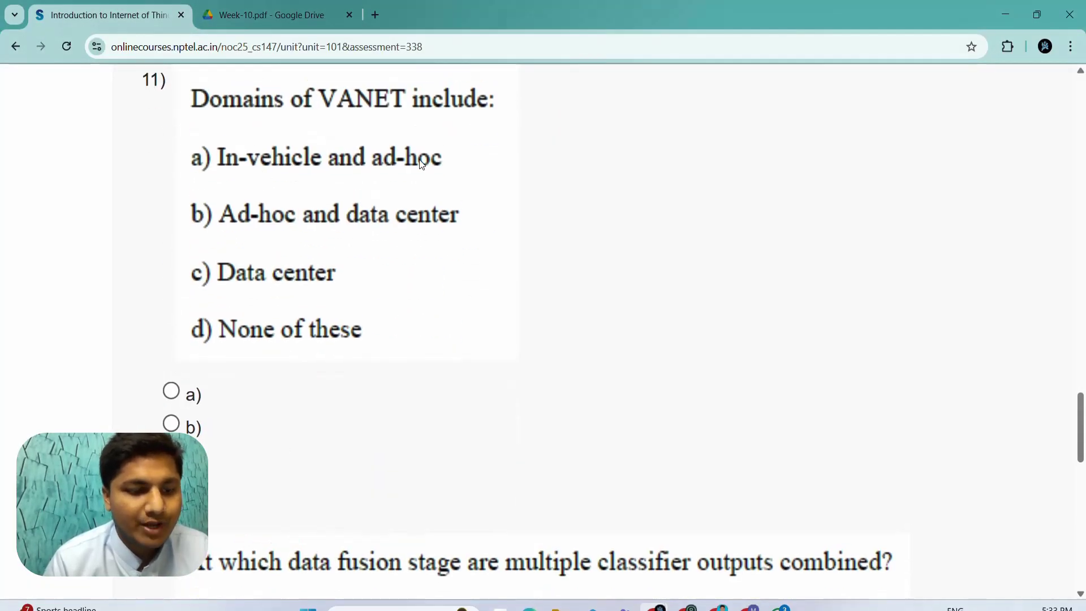
Step: Confirm the In-vehicle, Ad-hoc and Infrastructure domains on the VANET Domains slide
{"action": "left_click", "coordinate": [267, 18]}
{"action": "scroll", "coordinate": [481, 320], "scroll_direction": "up", "scroll_amount": 5}
{"action": "scroll", "coordinate": [480, 320], "scroll_direction": "up", "scroll_amount": 5}
{"action": "scroll", "coordinate": [481, 320], "scroll_direction": "up", "scroll_amount": 5}
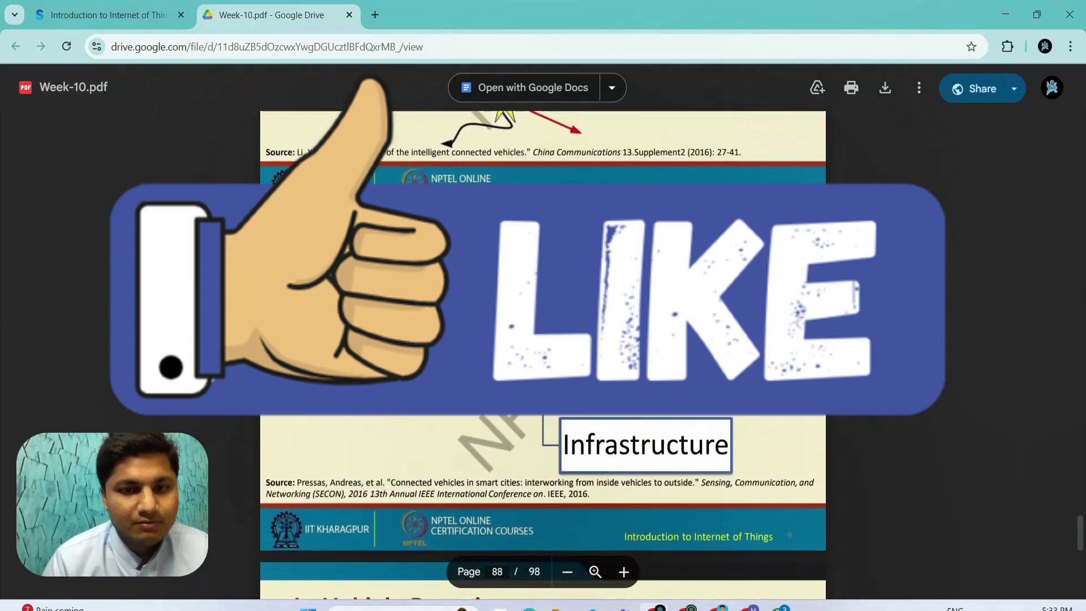
{"action": "scroll", "coordinate": [481, 320], "scroll_direction": "up", "scroll_amount": 3}
{"action": "left_click_drag", "start_coordinate": [729, 480], "coordinate": [679, 455]}
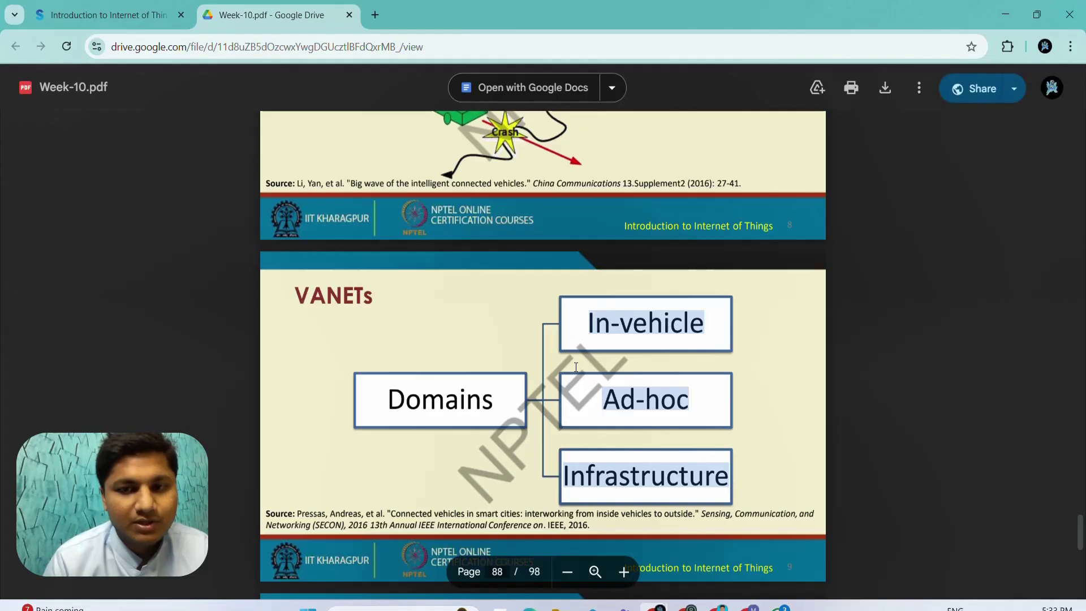
{"action": "left_click", "coordinate": [108, 15]}
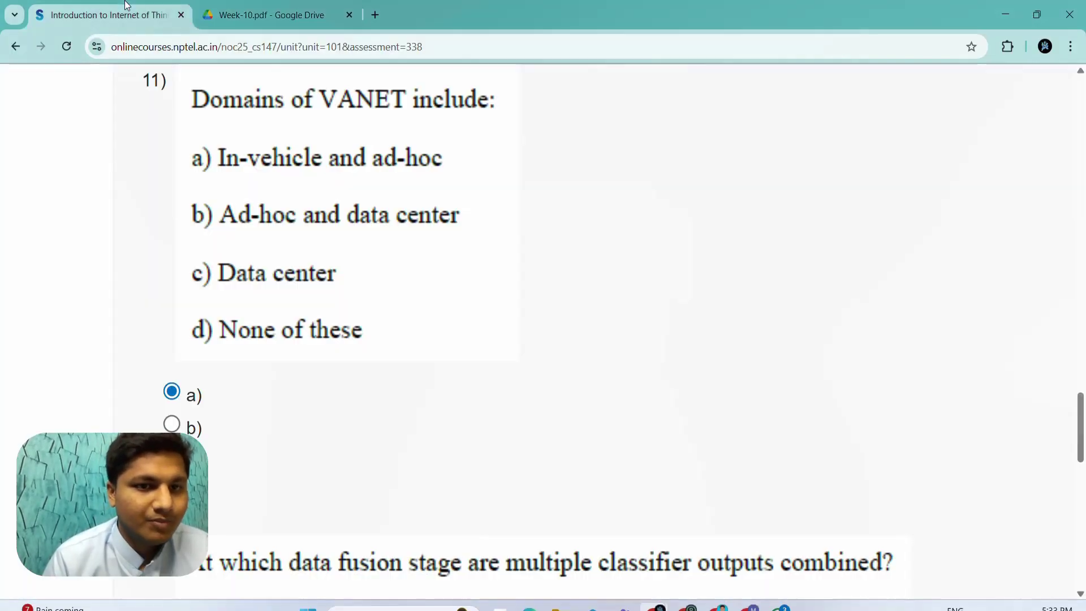
{"action": "scroll", "coordinate": [379, 364], "scroll_direction": "down", "scroll_amount": 3}
{"action": "scroll", "coordinate": [379, 364], "scroll_direction": "down", "scroll_amount": 2}
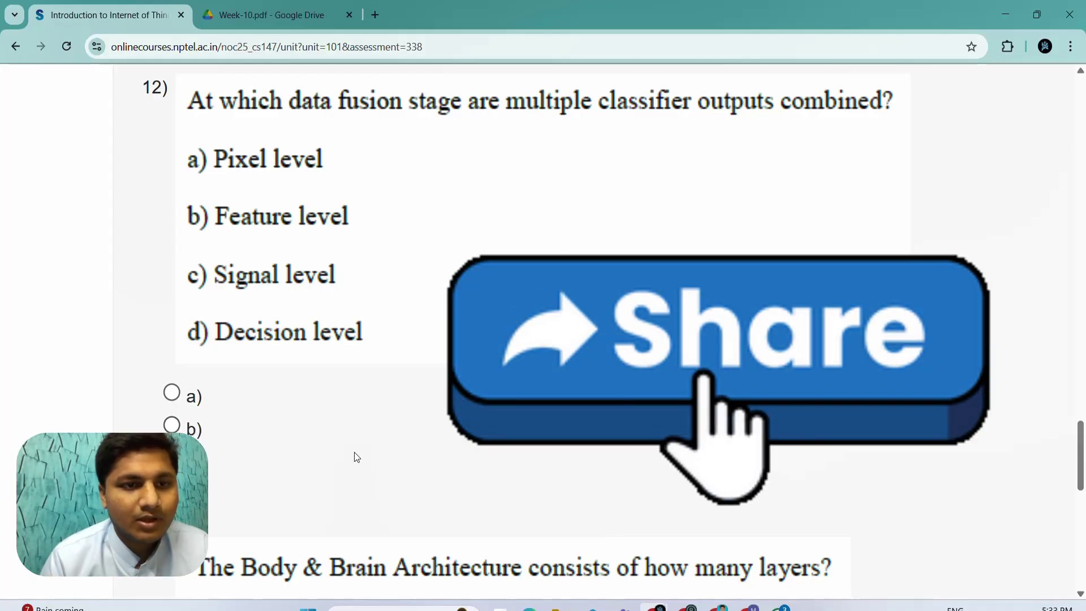
Step: Choose d) Decision level for question 12 and check the three-layered Body and Brain slide
{"action": "left_click", "coordinate": [172, 492]}
{"action": "scroll", "coordinate": [353, 452], "scroll_direction": "down", "scroll_amount": 5}
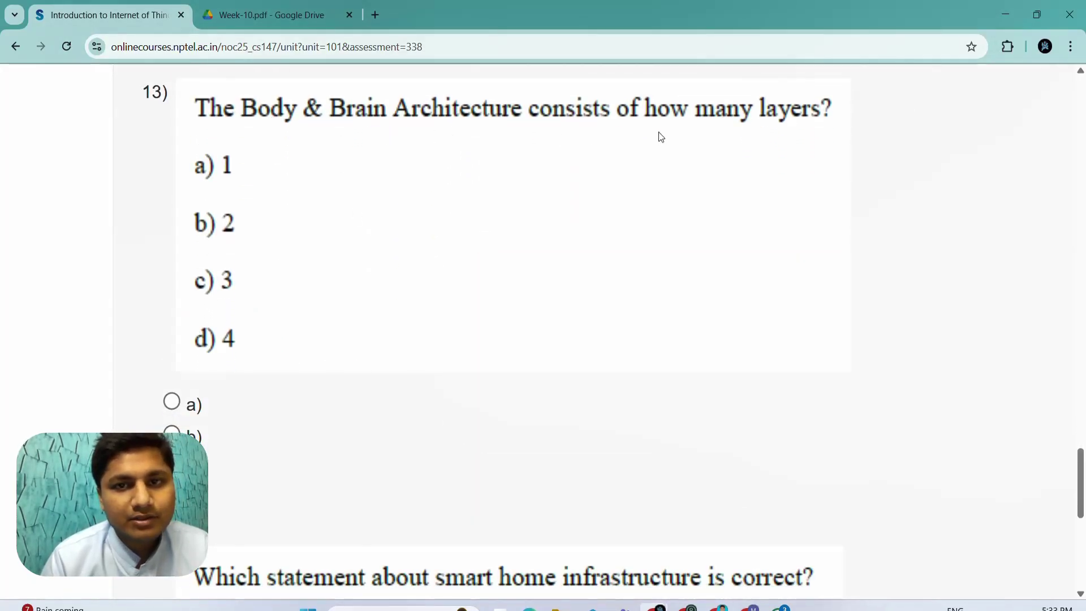
{"action": "left_click", "coordinate": [274, 15]}
{"action": "scroll", "coordinate": [543, 339], "scroll_direction": "up", "scroll_amount": 10}
{"action": "scroll", "coordinate": [543, 340], "scroll_direction": "up", "scroll_amount": 10}
{"action": "scroll", "coordinate": [543, 339], "scroll_direction": "up", "scroll_amount": 10}
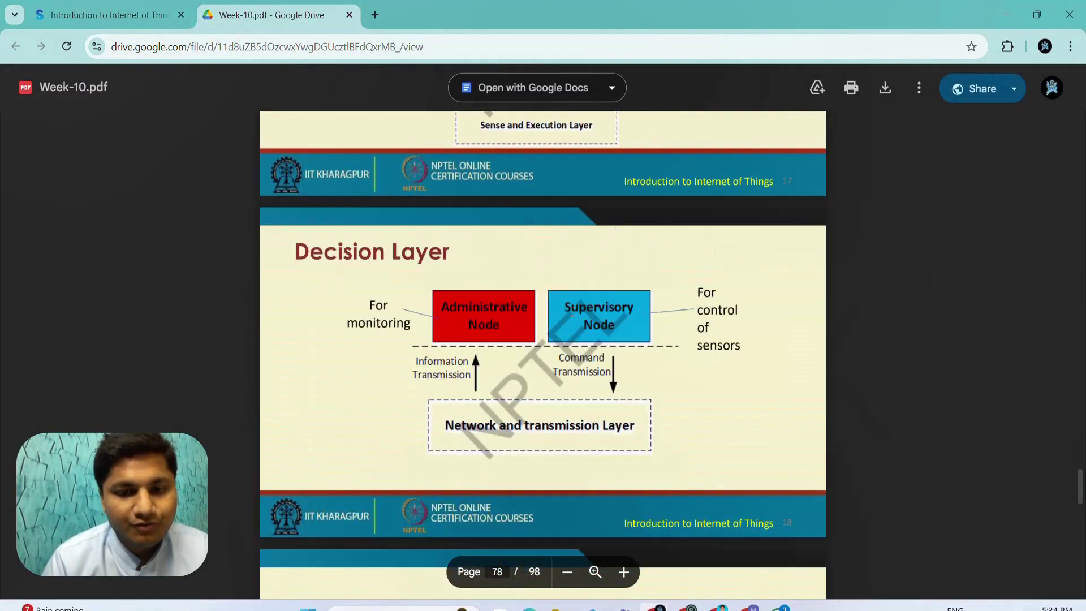
{"action": "scroll", "coordinate": [572, 307], "scroll_direction": "up", "scroll_amount": 10}
{"action": "scroll", "coordinate": [543, 306], "scroll_direction": "up", "scroll_amount": 5}
{"action": "scroll", "coordinate": [522, 303], "scroll_direction": "down", "scroll_amount": 5}
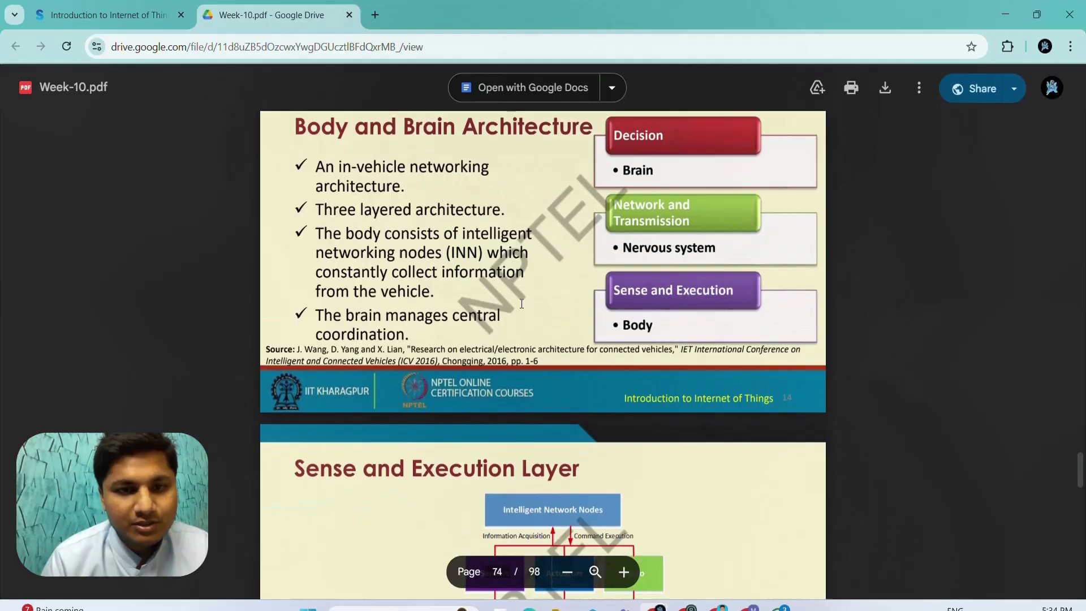
{"action": "scroll", "coordinate": [521, 303], "scroll_direction": "up", "scroll_amount": 1}
{"action": "left_click_drag", "start_coordinate": [306, 218], "coordinate": [509, 221]}
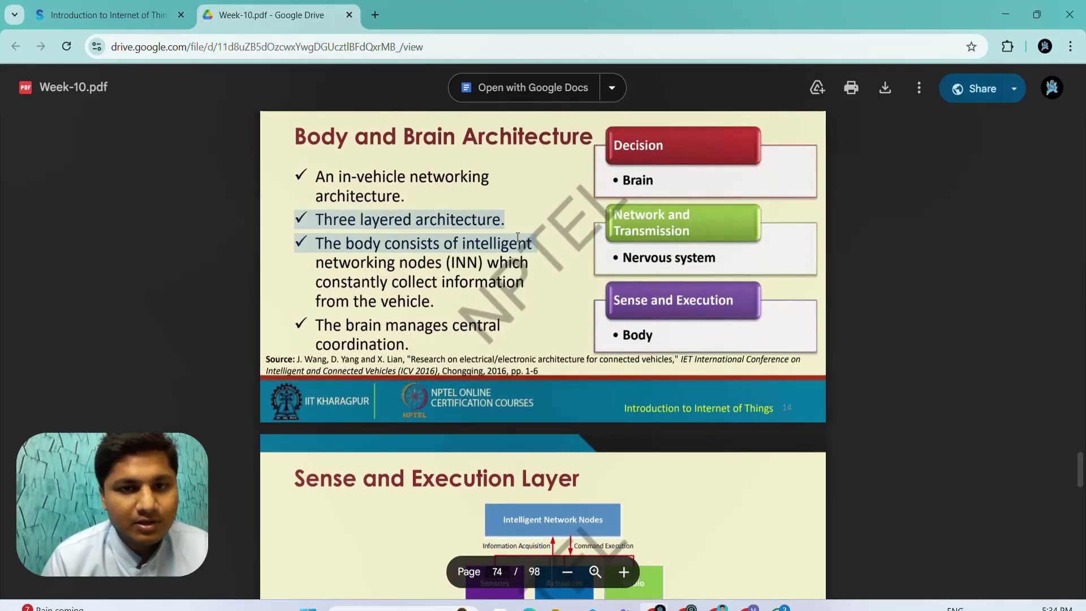
{"action": "left_click", "coordinate": [109, 15]}
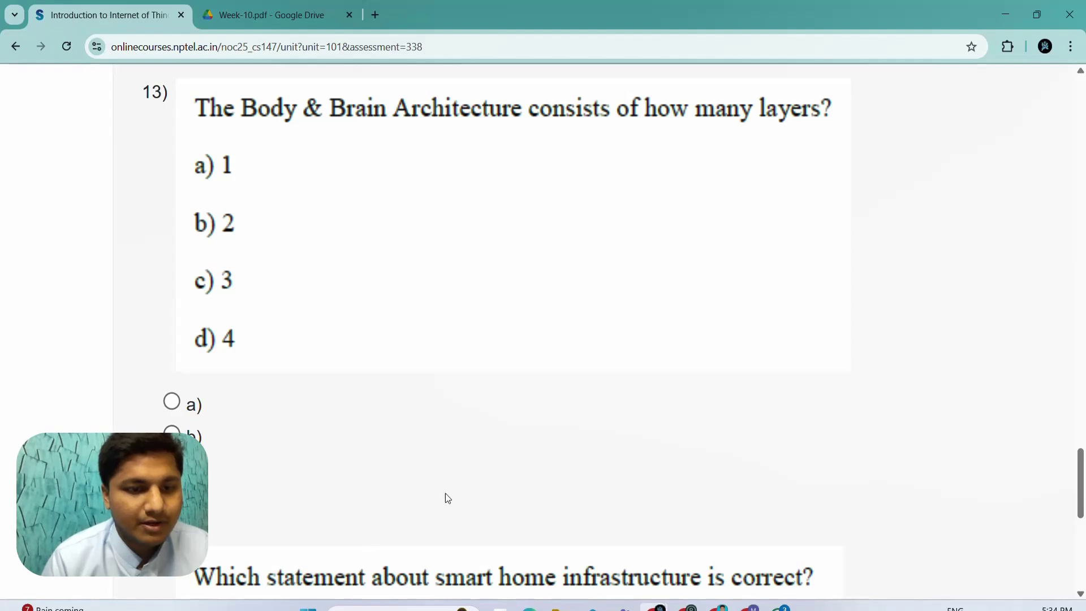
{"action": "scroll", "coordinate": [445, 493], "scroll_direction": "down", "scroll_amount": 4}
{"action": "scroll", "coordinate": [445, 493], "scroll_direction": "down", "scroll_amount": 3}
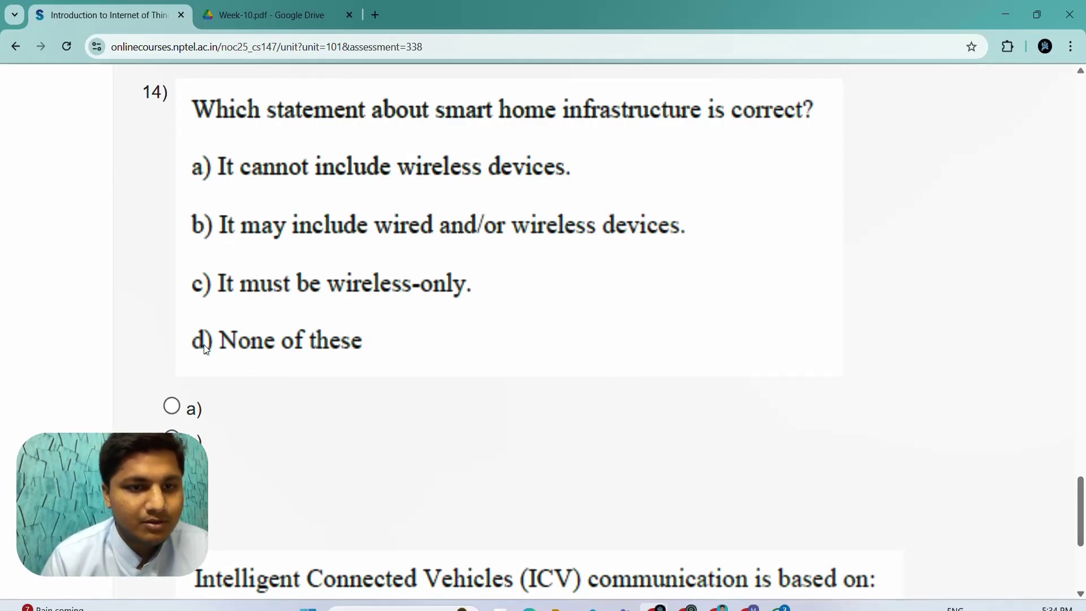
{"action": "mouse_move", "coordinate": [199, 195]}
{"action": "left_mouse_down"}
{"action": "mouse_move", "coordinate": [280, 247]}
{"action": "mouse_move", "coordinate": [119, 220]}
{"action": "left_mouse_up"}
{"action": "left_click_drag", "start_coordinate": [119, 140], "coordinate": [157, 170]}
{"action": "left_click_drag", "start_coordinate": [187, 131], "coordinate": [199, 169]}
{"action": "left_click_drag", "start_coordinate": [284, 140], "coordinate": [258, 165]}
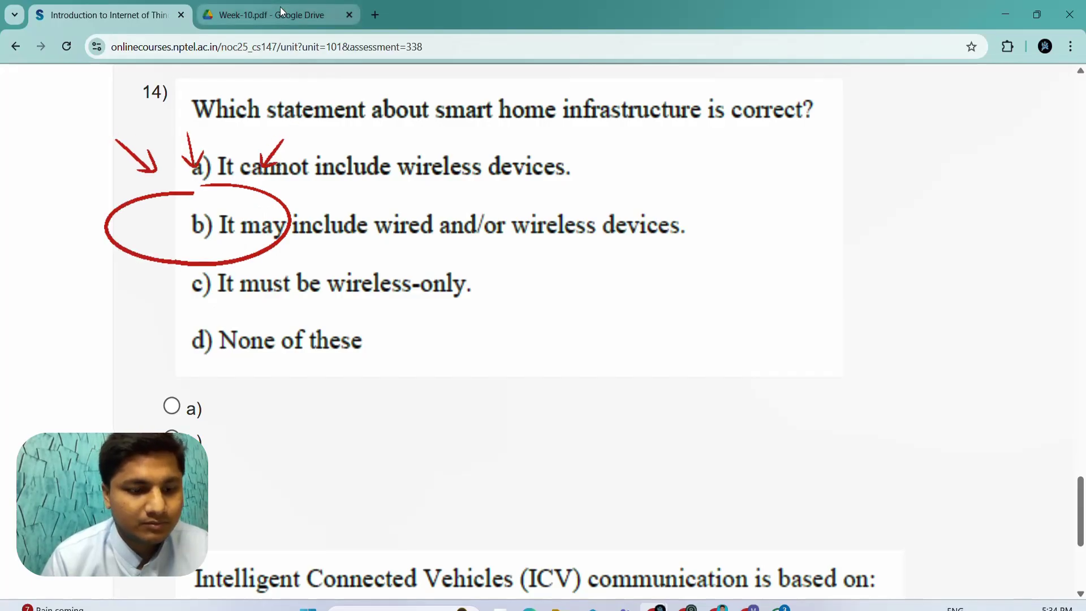
{"action": "left_click", "coordinate": [280, 15]}
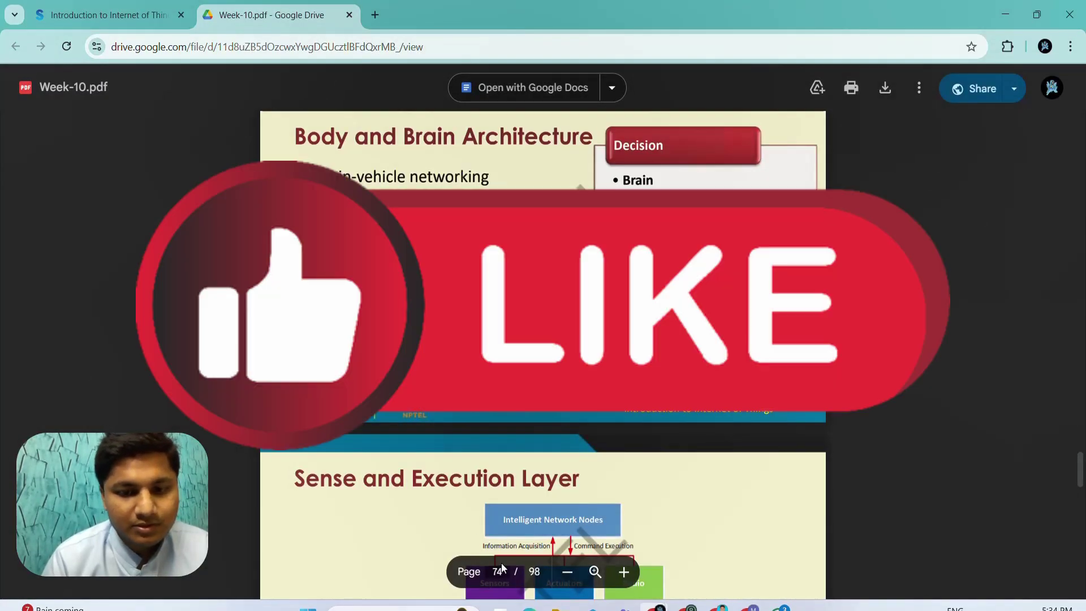
{"action": "left_click", "coordinate": [499, 572]}
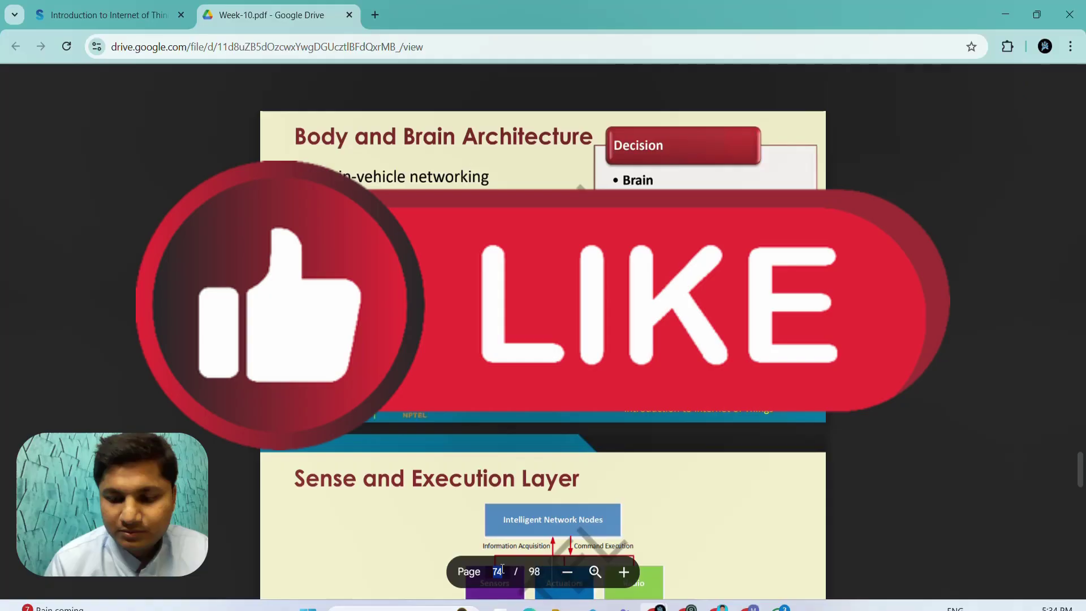
{"action": "type", "text": "41"}
{"action": "key", "text": "Return"}
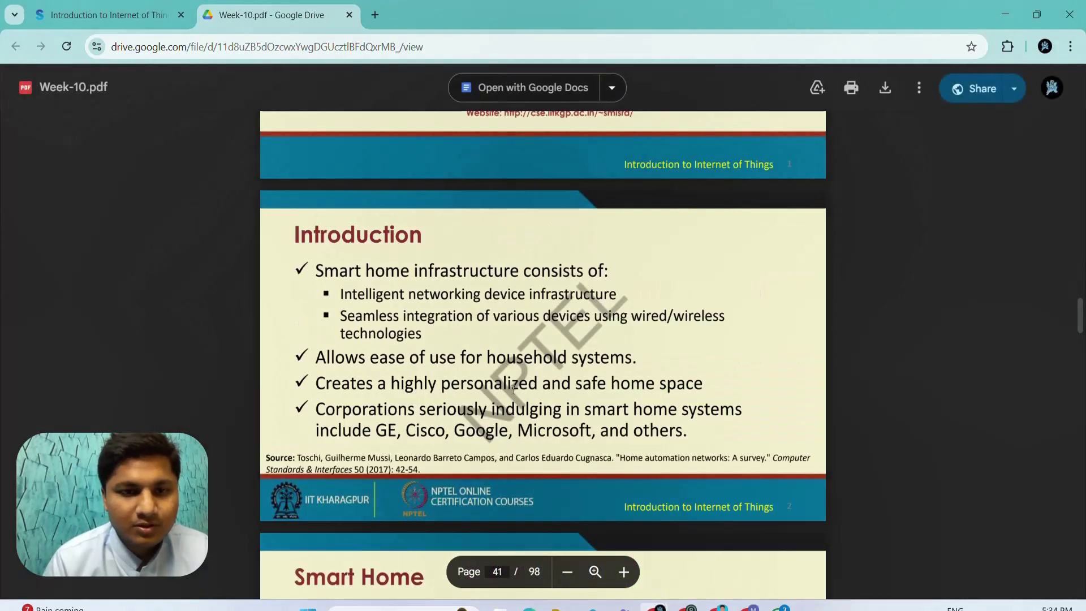
{"action": "key", "text": "ctrl+plus"}
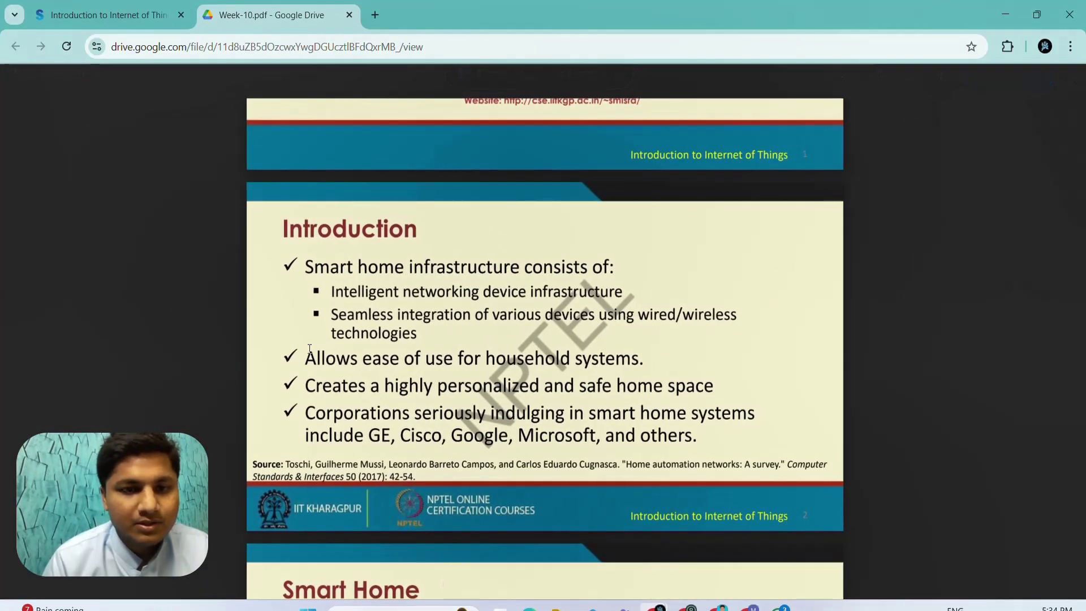
{"action": "left_click_drag", "start_coordinate": [304, 266], "coordinate": [657, 413]}
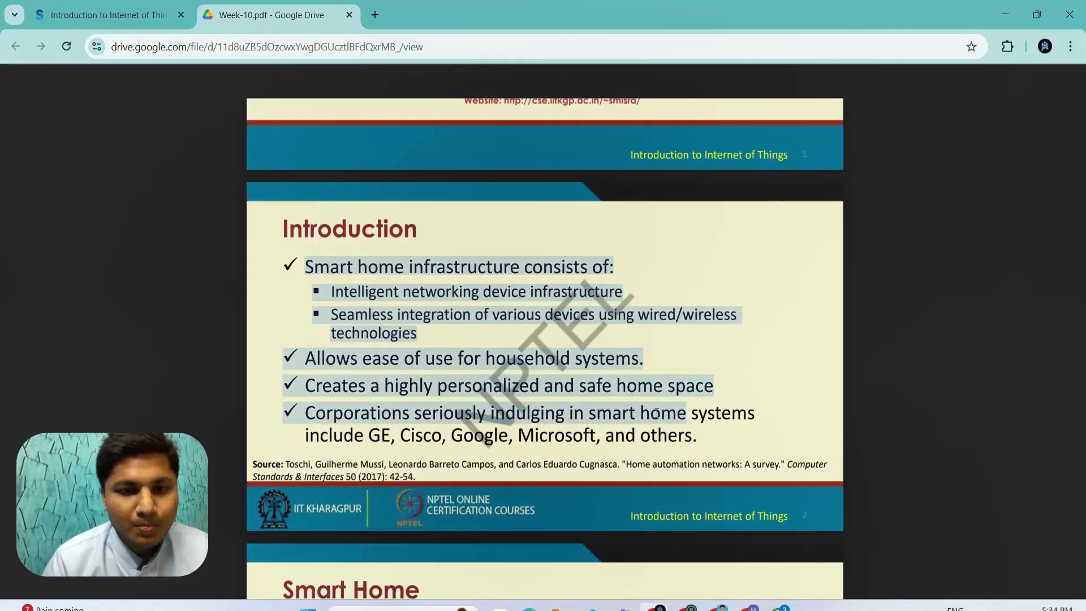
{"action": "left_click", "coordinate": [109, 15]}
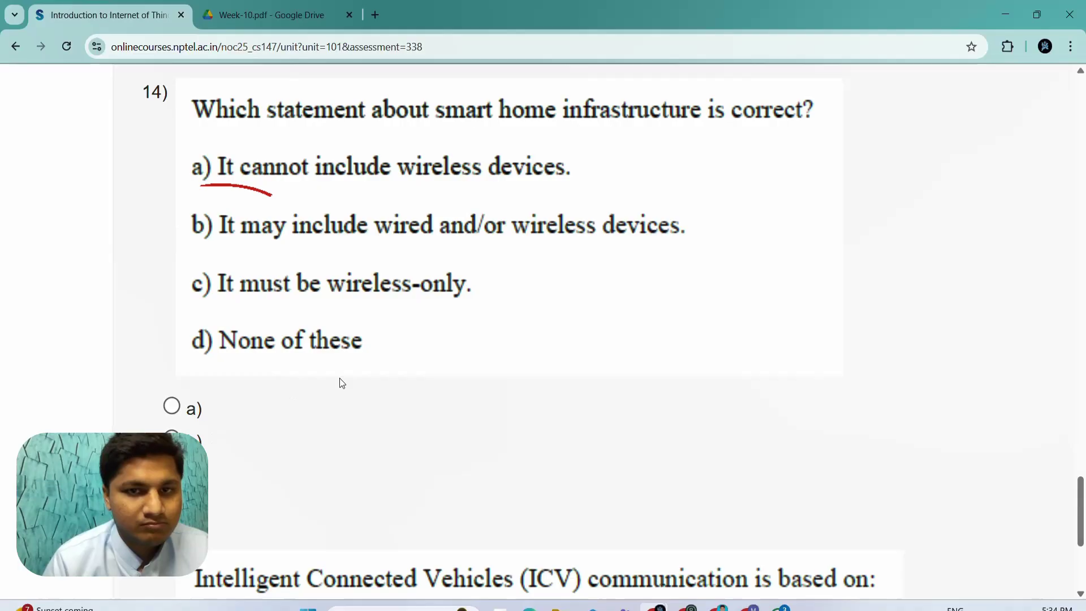
{"action": "left_click", "coordinate": [271, 15]}
{"action": "left_click", "coordinate": [354, 339]}
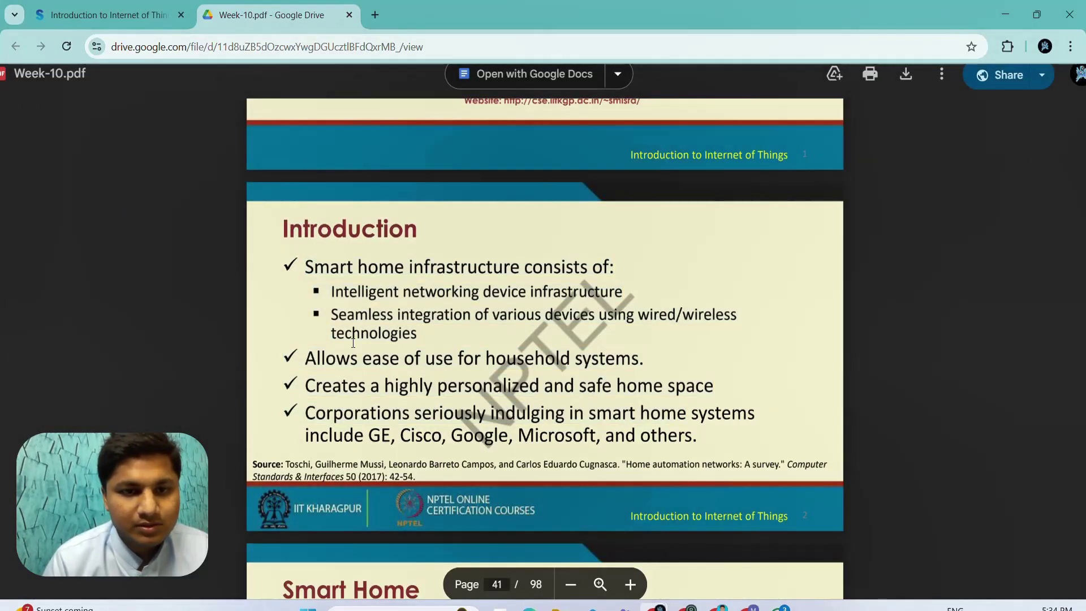
{"action": "left_click_drag", "start_coordinate": [328, 315], "coordinate": [417, 333]}
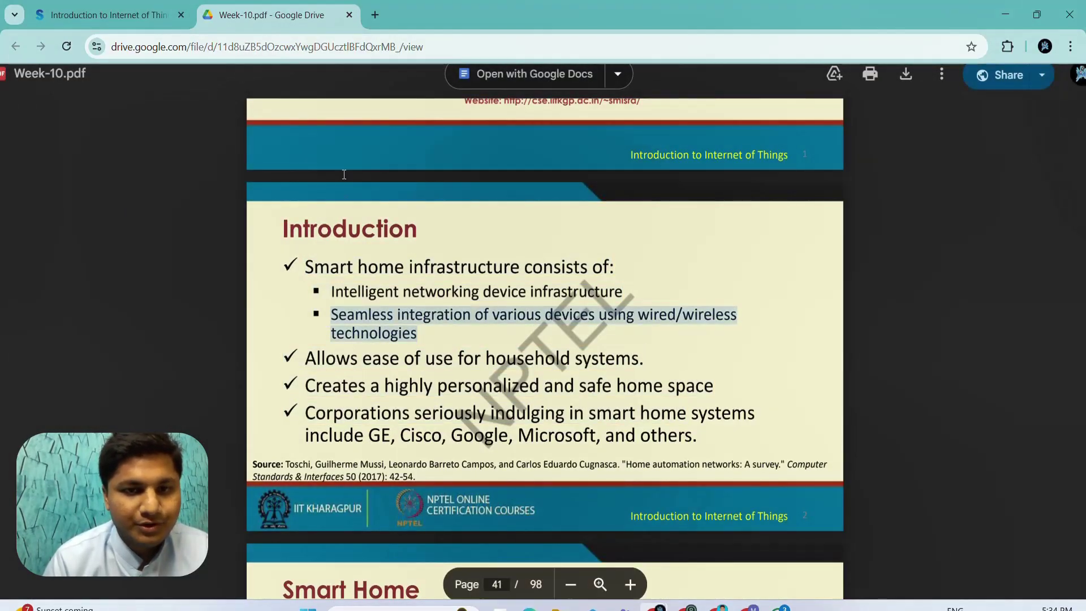
{"action": "left_click", "coordinate": [121, 2]}
{"action": "scroll", "coordinate": [348, 347], "scroll_direction": "down", "scroll_amount": 1}
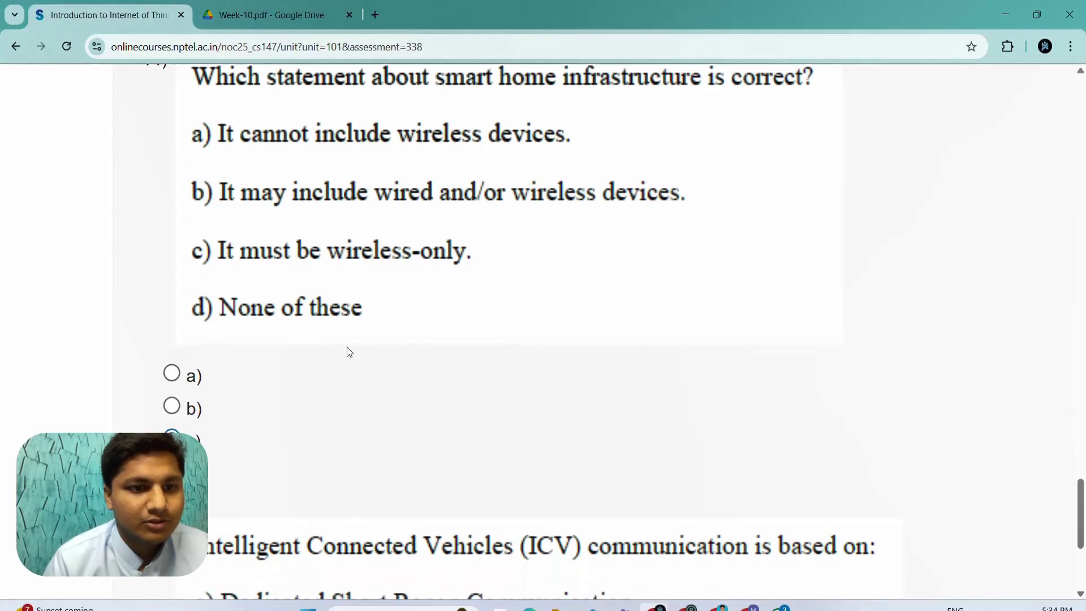
{"action": "left_click", "coordinate": [272, 15]}
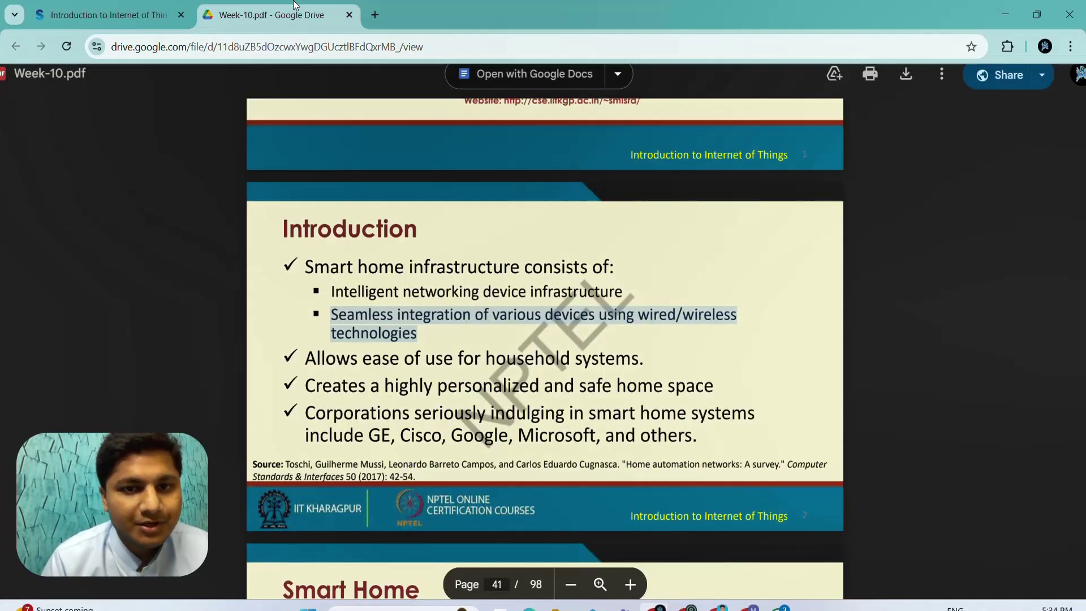
{"action": "left_click", "coordinate": [420, 270]}
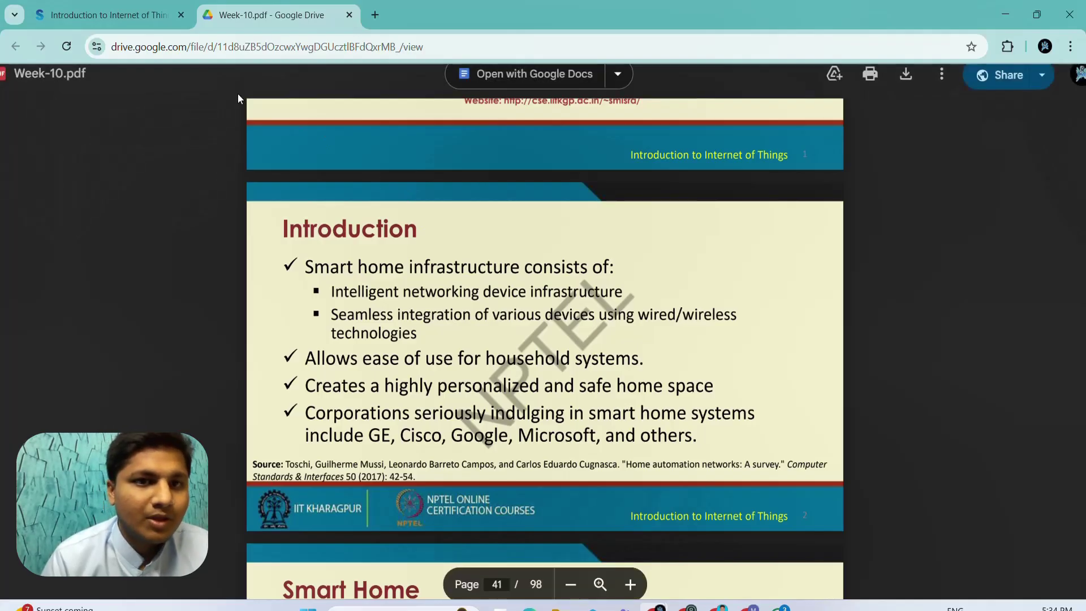
{"action": "left_click", "coordinate": [111, 14]}
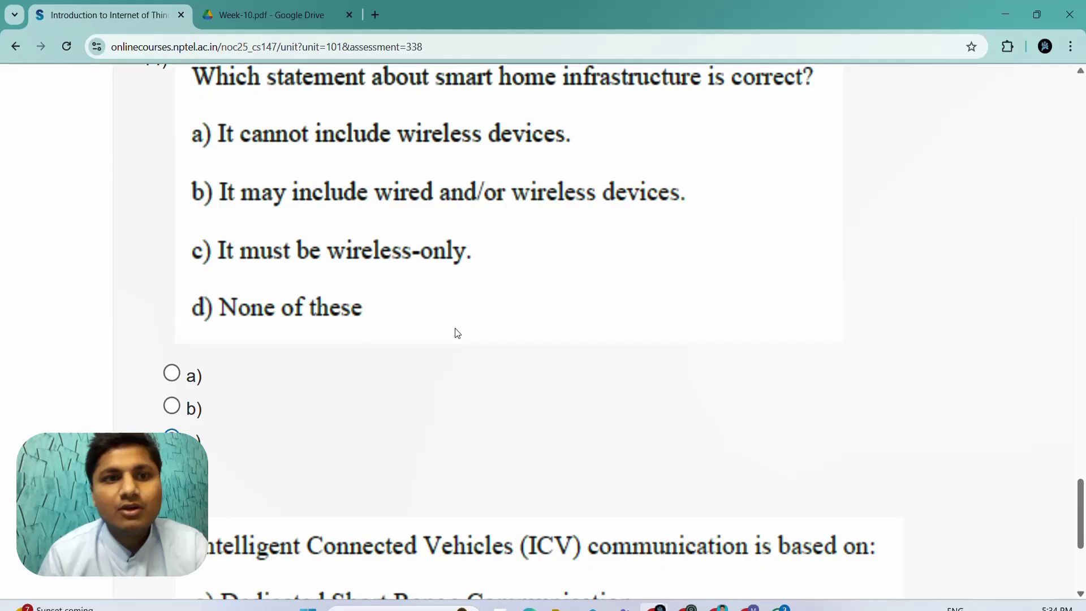
{"action": "scroll", "coordinate": [454, 333], "scroll_direction": "down", "scroll_amount": 3}
{"action": "scroll", "coordinate": [455, 333], "scroll_direction": "down", "scroll_amount": 2}
{"action": "scroll", "coordinate": [455, 333], "scroll_direction": "down", "scroll_amount": 2}
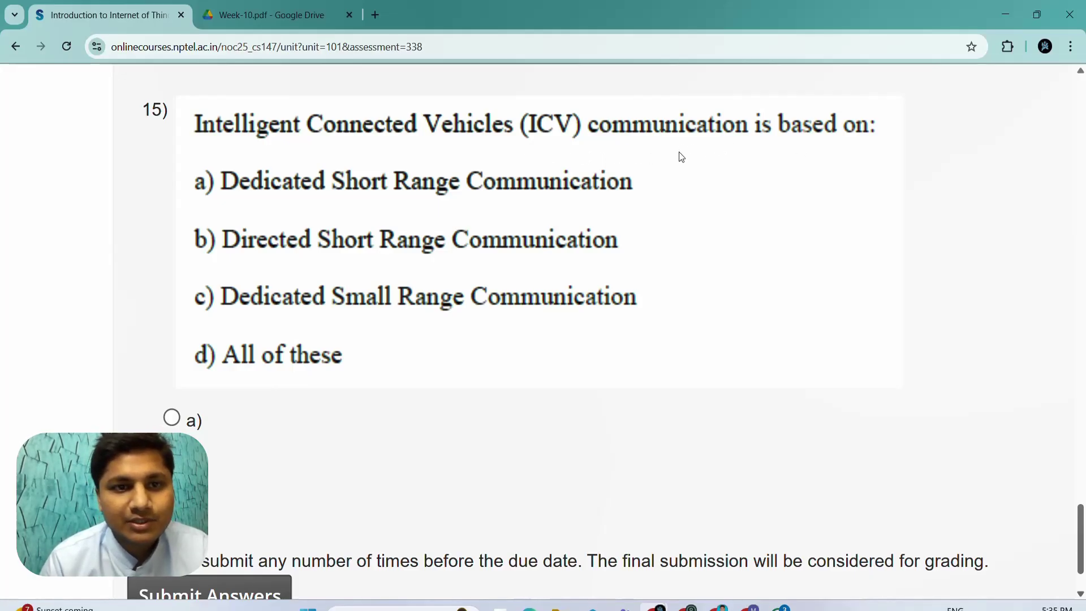
{"action": "left_click", "coordinate": [269, 14]}
{"action": "scroll", "coordinate": [536, 450], "scroll_direction": "up", "scroll_amount": 5}
{"action": "scroll", "coordinate": [536, 451], "scroll_direction": "down", "scroll_amount": 10}
{"action": "scroll", "coordinate": [536, 451], "scroll_direction": "down", "scroll_amount": 10}
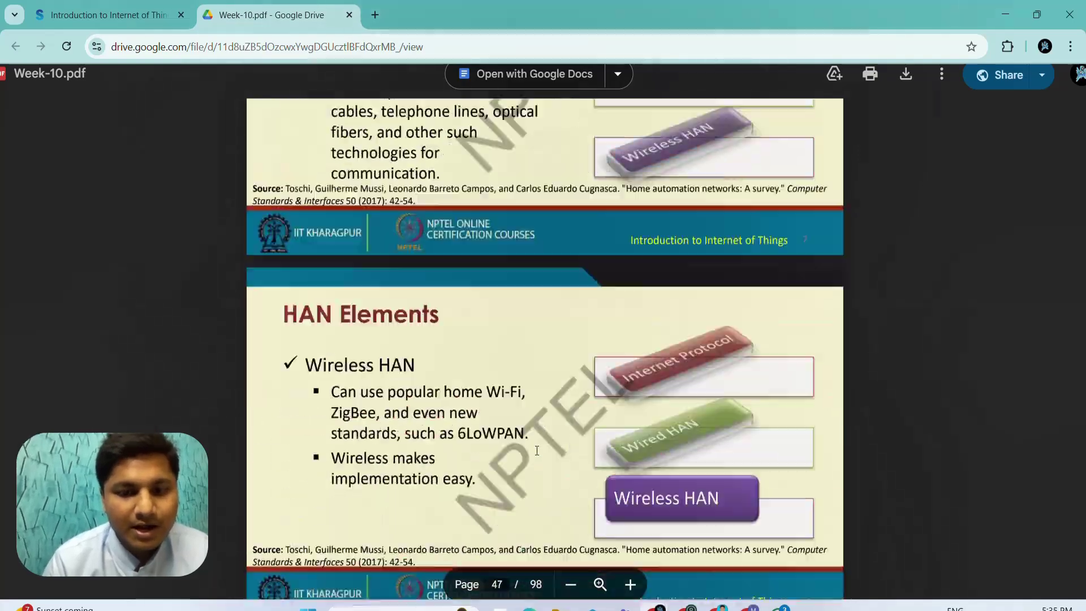
{"action": "scroll", "coordinate": [536, 451], "scroll_direction": "down", "scroll_amount": 8}
{"action": "scroll", "coordinate": [536, 450], "scroll_direction": "down", "scroll_amount": 10}
{"action": "scroll", "coordinate": [536, 450], "scroll_direction": "down", "scroll_amount": 10}
{"action": "scroll", "coordinate": [536, 451], "scroll_direction": "down", "scroll_amount": 8}
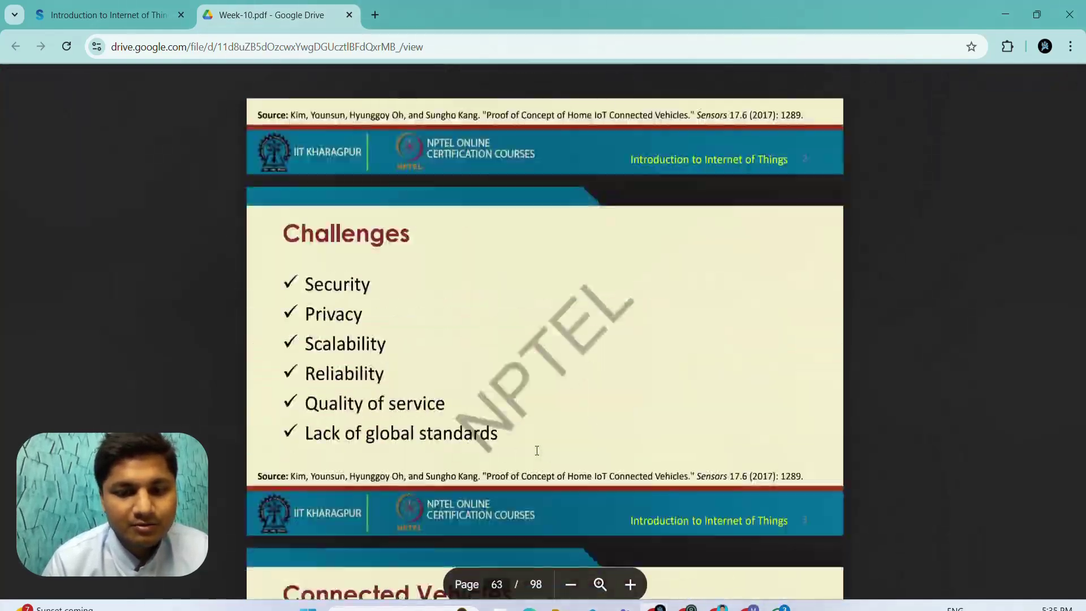
{"action": "scroll", "coordinate": [537, 451], "scroll_direction": "down", "scroll_amount": 6}
{"action": "scroll", "coordinate": [536, 450], "scroll_direction": "down", "scroll_amount": 8}
{"action": "scroll", "coordinate": [536, 450], "scroll_direction": "down", "scroll_amount": 5}
{"action": "scroll", "coordinate": [536, 450], "scroll_direction": "down", "scroll_amount": 5}
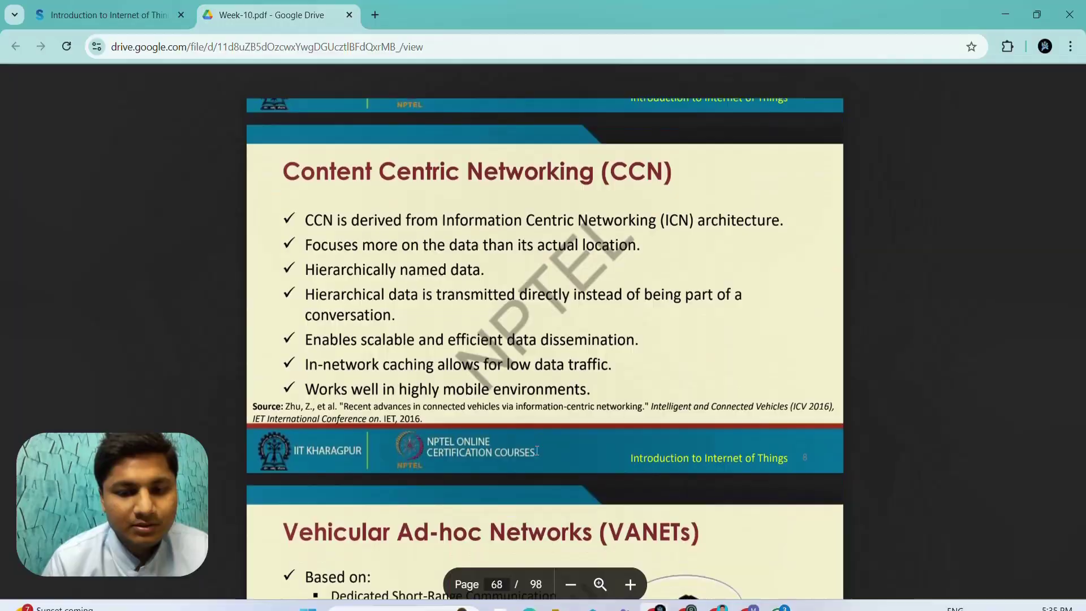
{"action": "scroll", "coordinate": [536, 450], "scroll_direction": "down", "scroll_amount": 4}
{"action": "scroll", "coordinate": [536, 451], "scroll_direction": "down", "scroll_amount": 1}
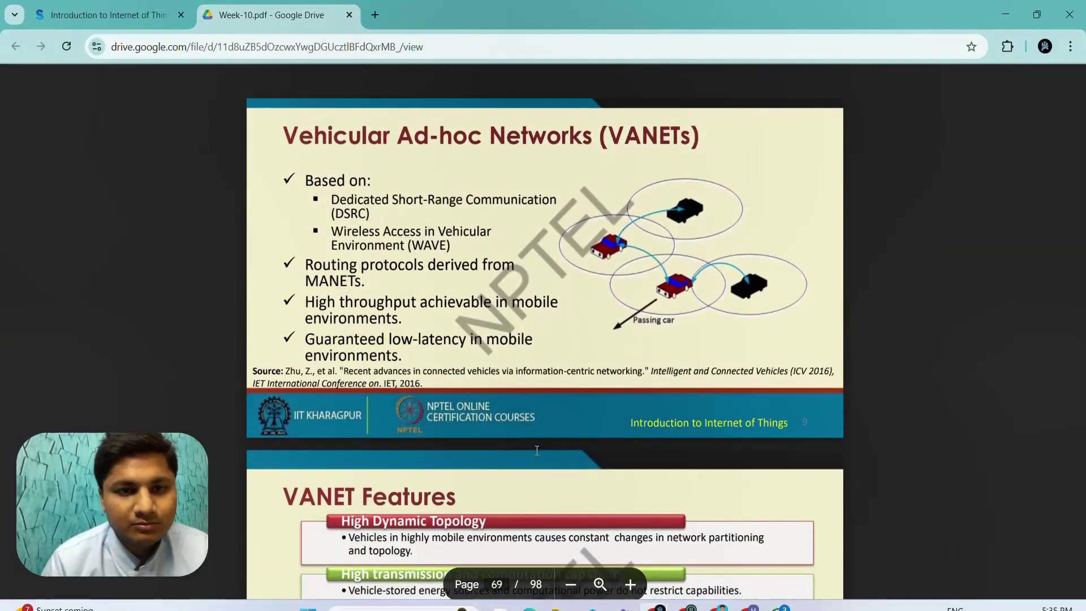
{"action": "triple_click", "coordinate": [365, 205]}
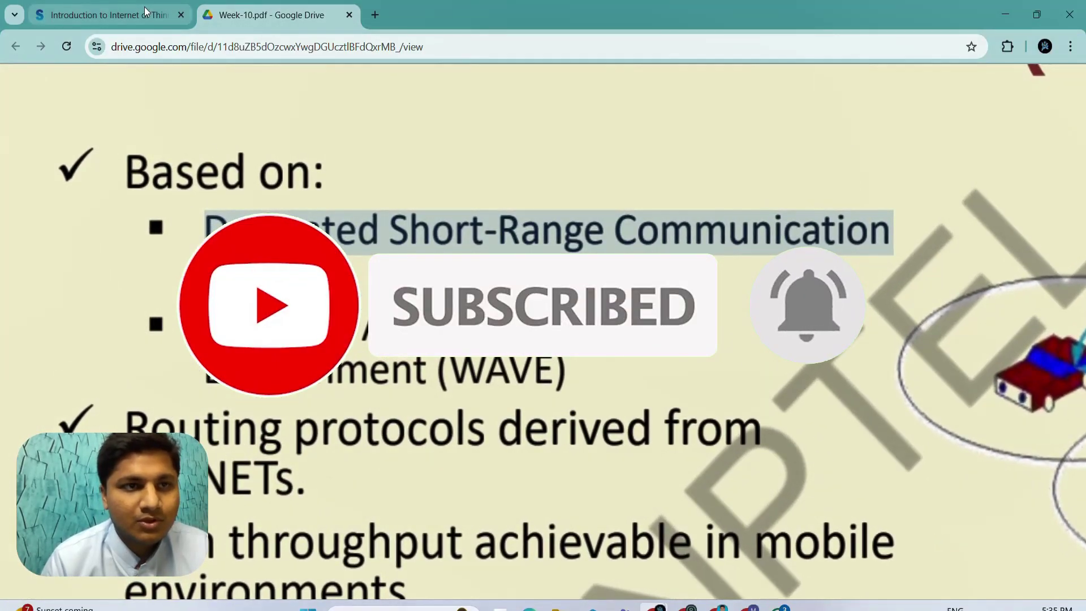
{"action": "left_click", "coordinate": [109, 14]}
{"action": "left_click", "coordinate": [259, 16]}
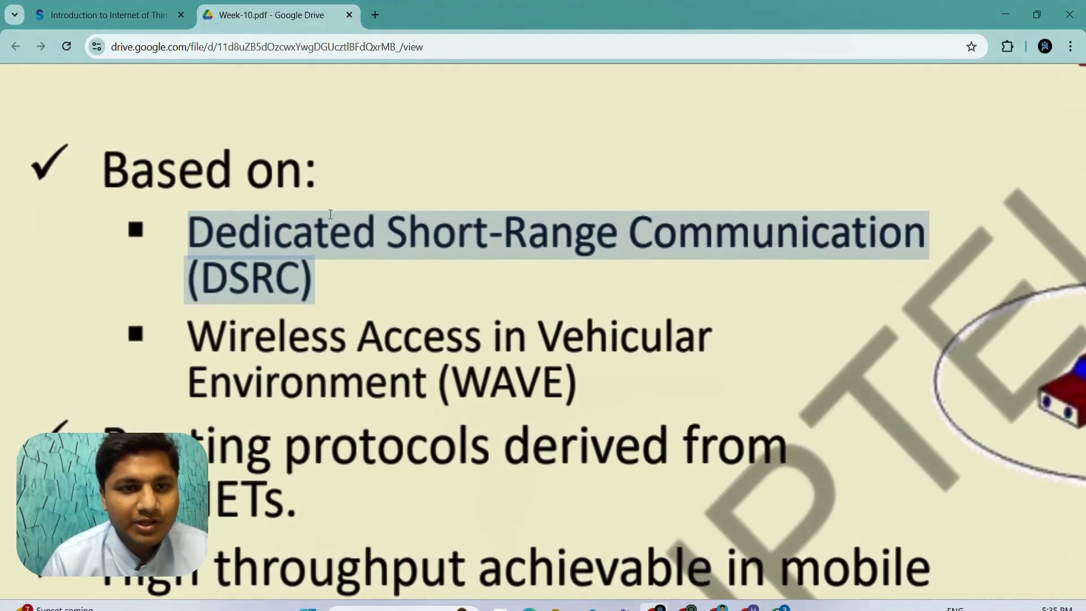
{"action": "left_click", "coordinate": [101, 22]}
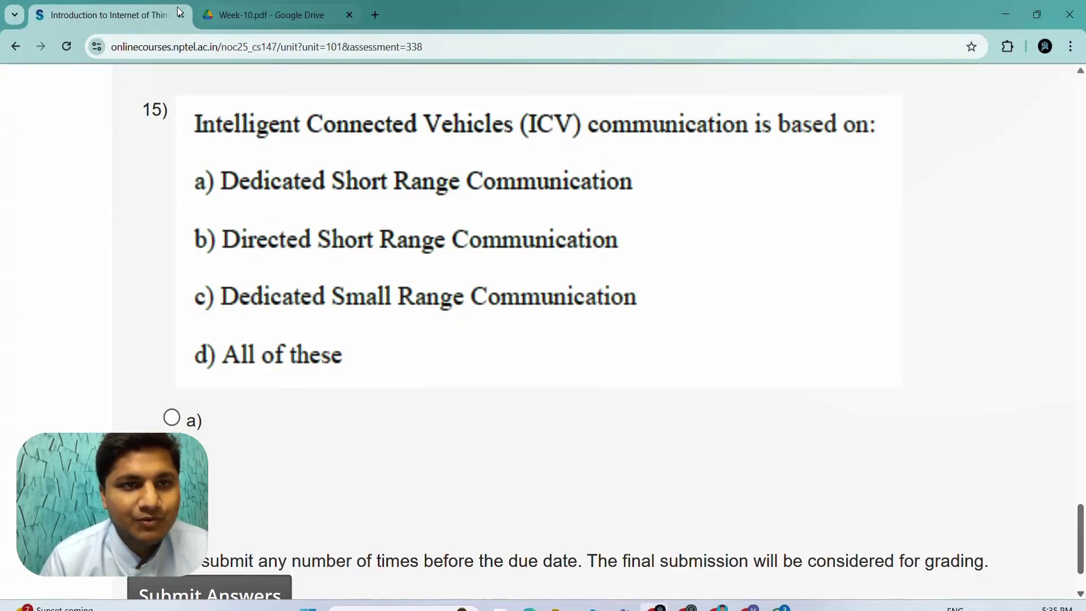
Step: Submit the Week 10 answers, confirming despite unanswered questions
{"action": "left_click", "coordinate": [263, 14]}
{"action": "left_click", "coordinate": [110, 15]}
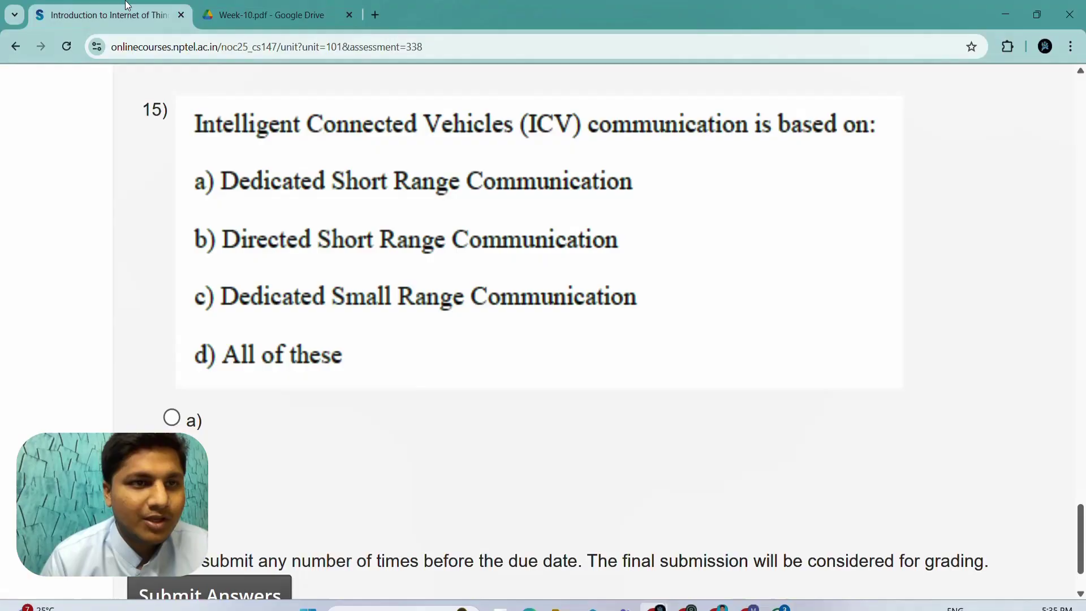
{"action": "scroll", "coordinate": [296, 334], "scroll_direction": "down", "scroll_amount": 2}
{"action": "scroll", "coordinate": [303, 368], "scroll_direction": "down", "scroll_amount": 1, "text": "ctrl"}
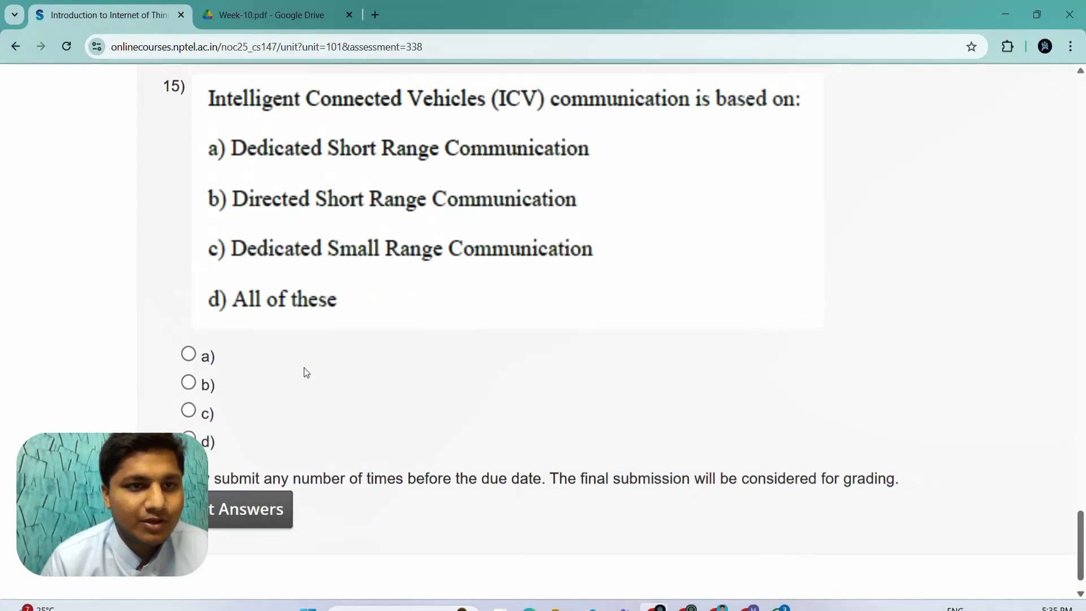
{"action": "left_click", "coordinate": [255, 516]}
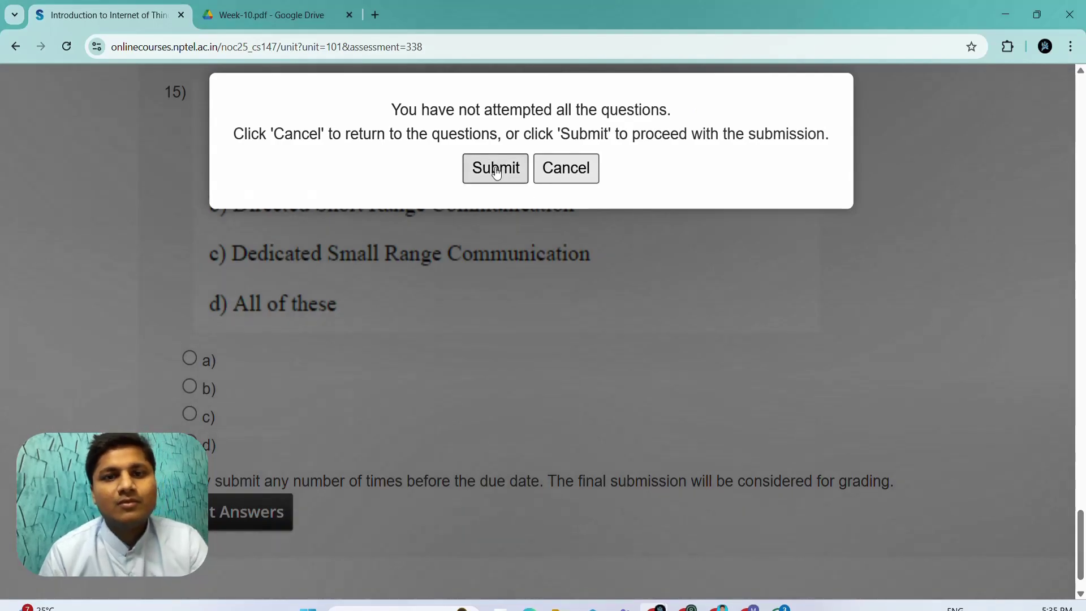
{"action": "left_click", "coordinate": [495, 168]}
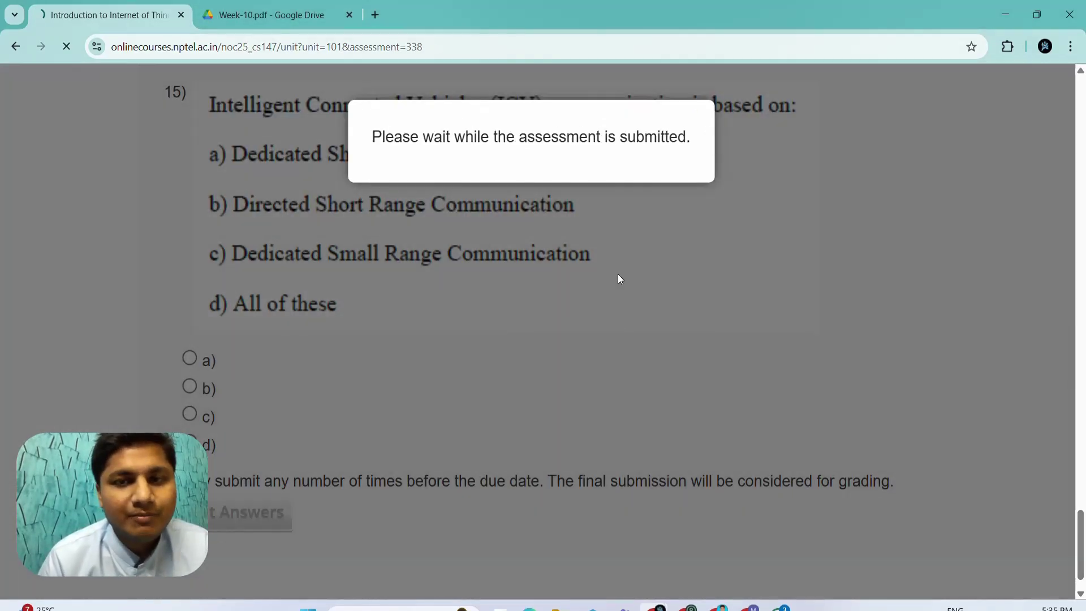